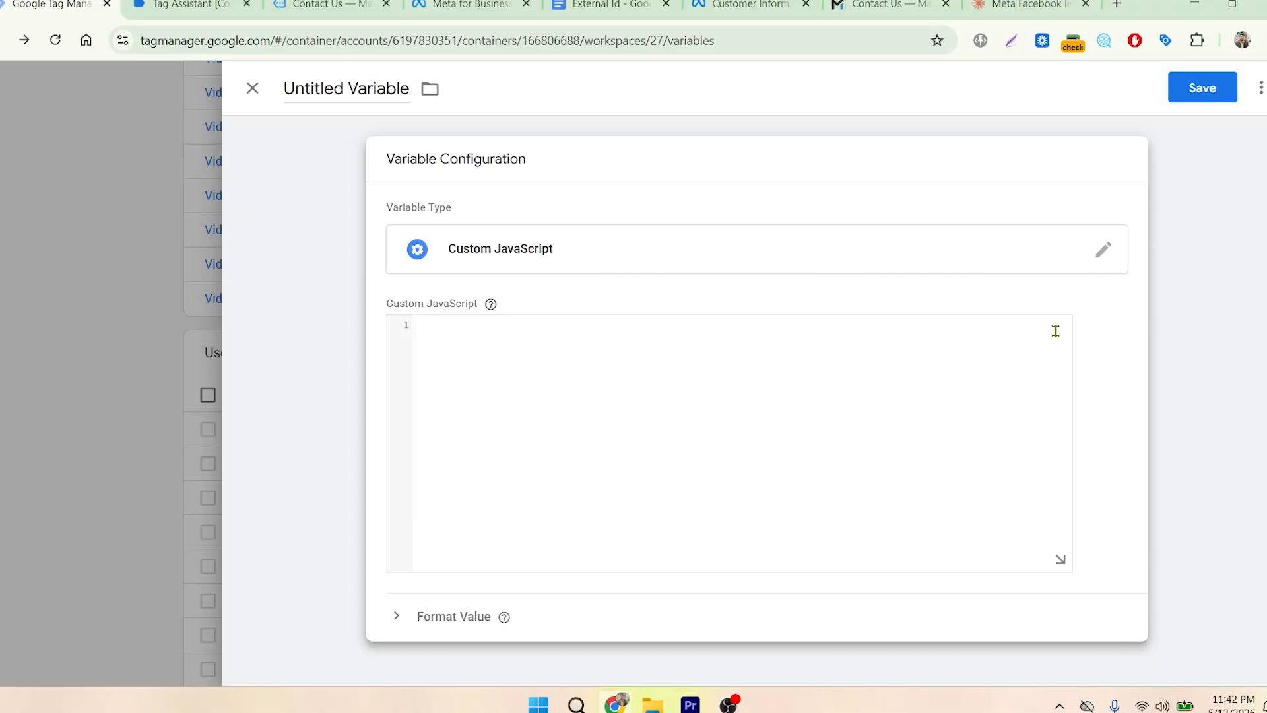
- Switch to the Contact Us page and autofill the contact form's name and phone fields from a saved address
left_click(323, 4)
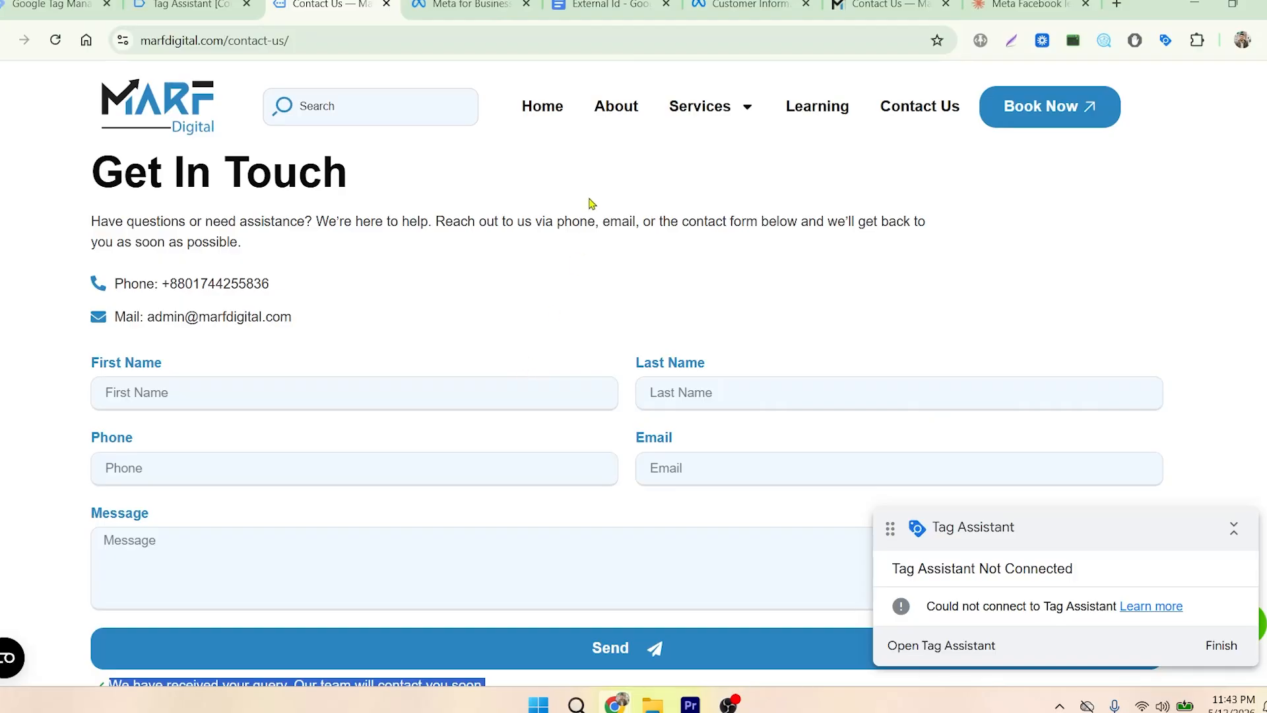
left_click(142, 390)
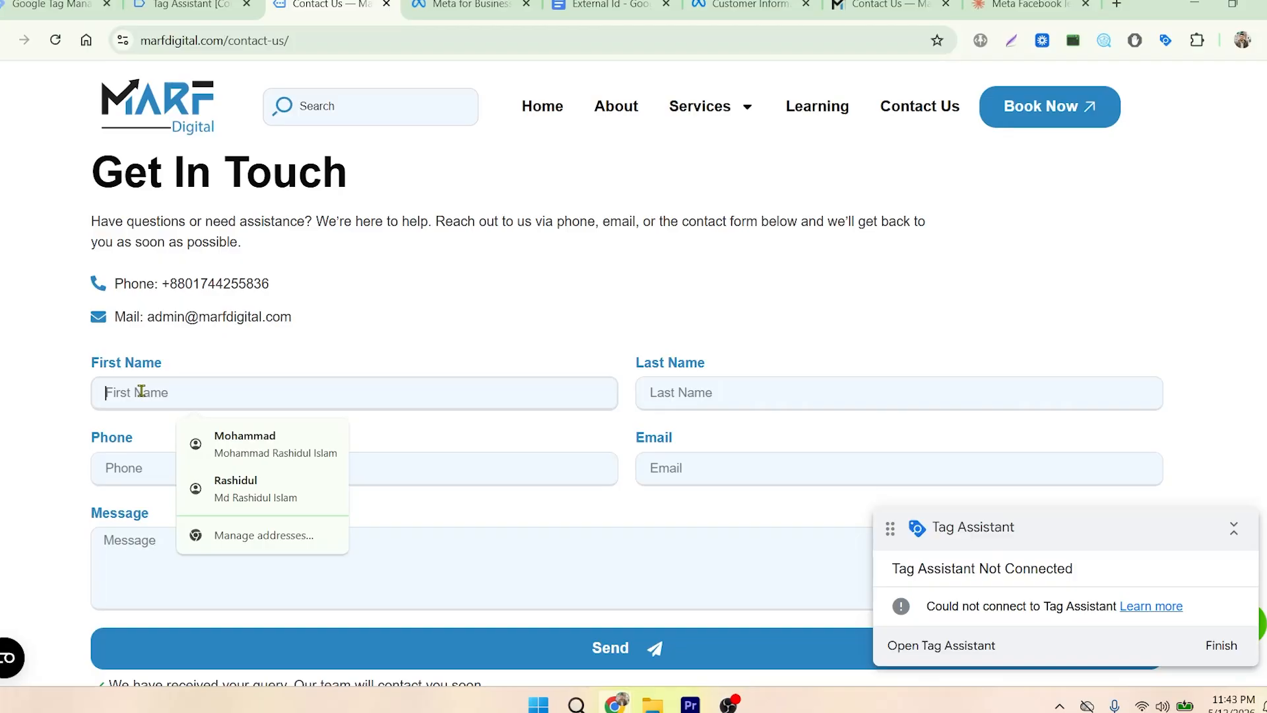
left_click(209, 441)
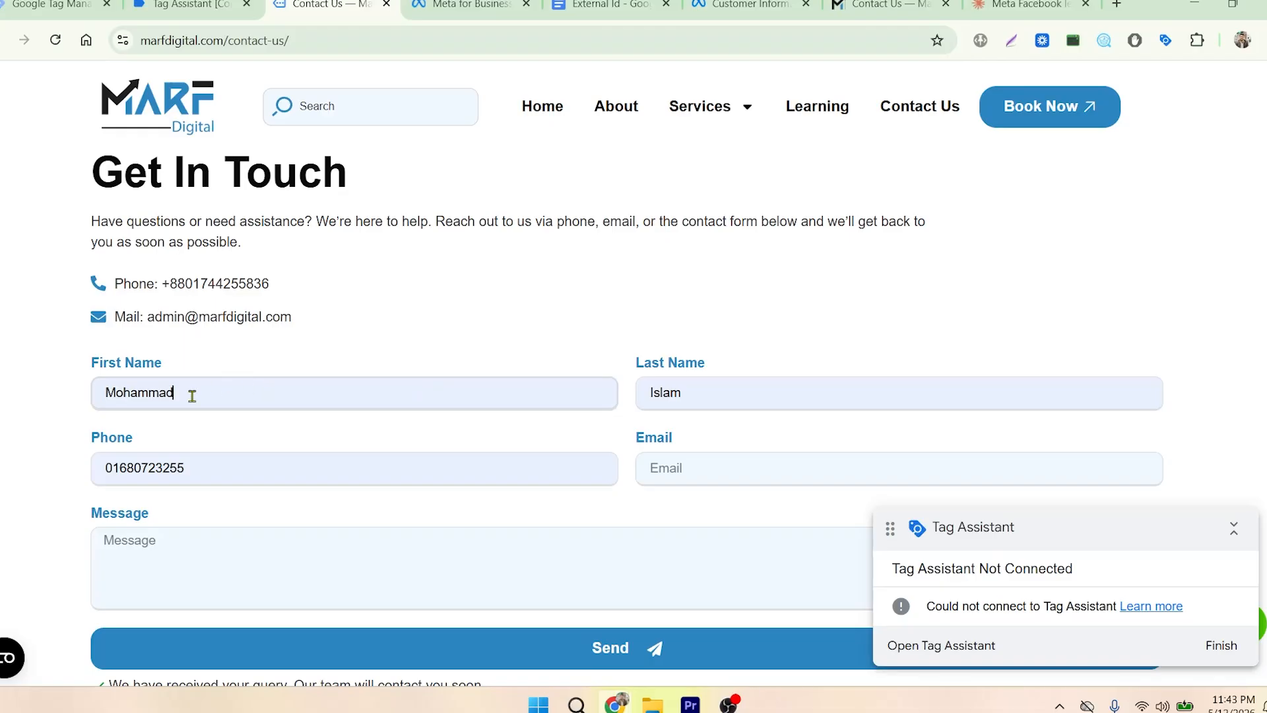
- Inspect the First Name field in the developer tools and copy its element's JS path
right_click(195, 398)
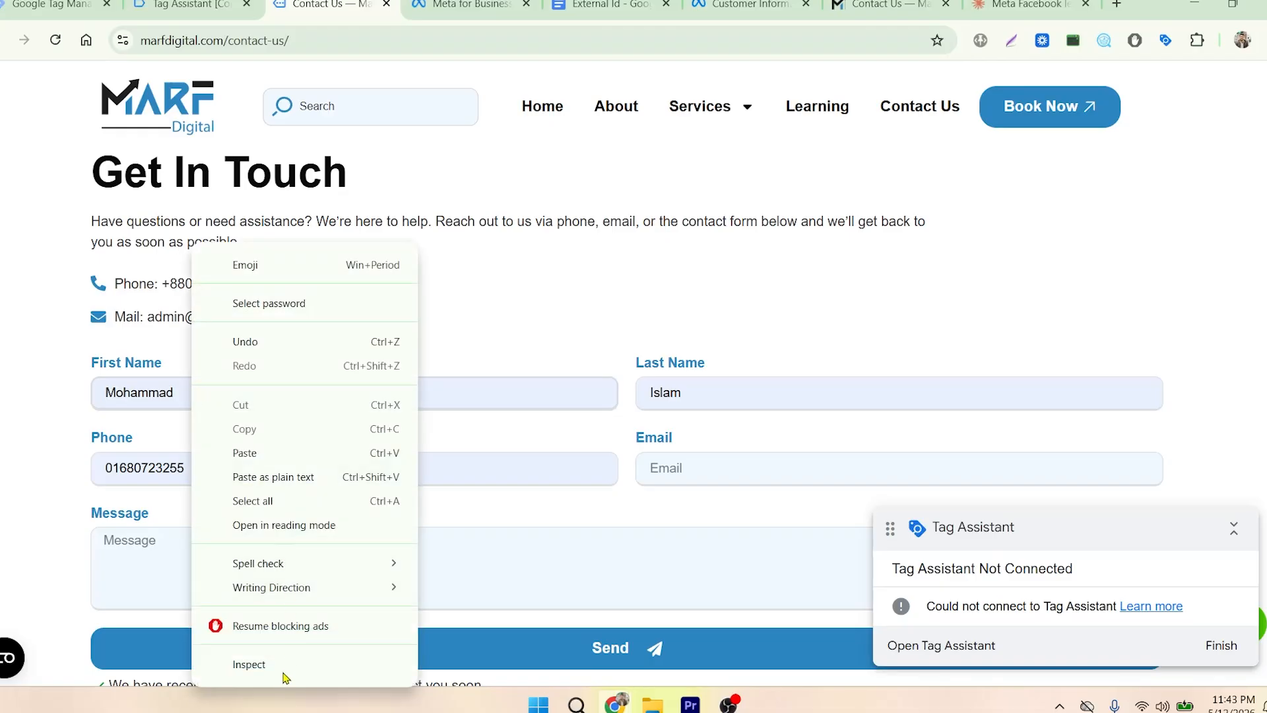
left_click(282, 668)
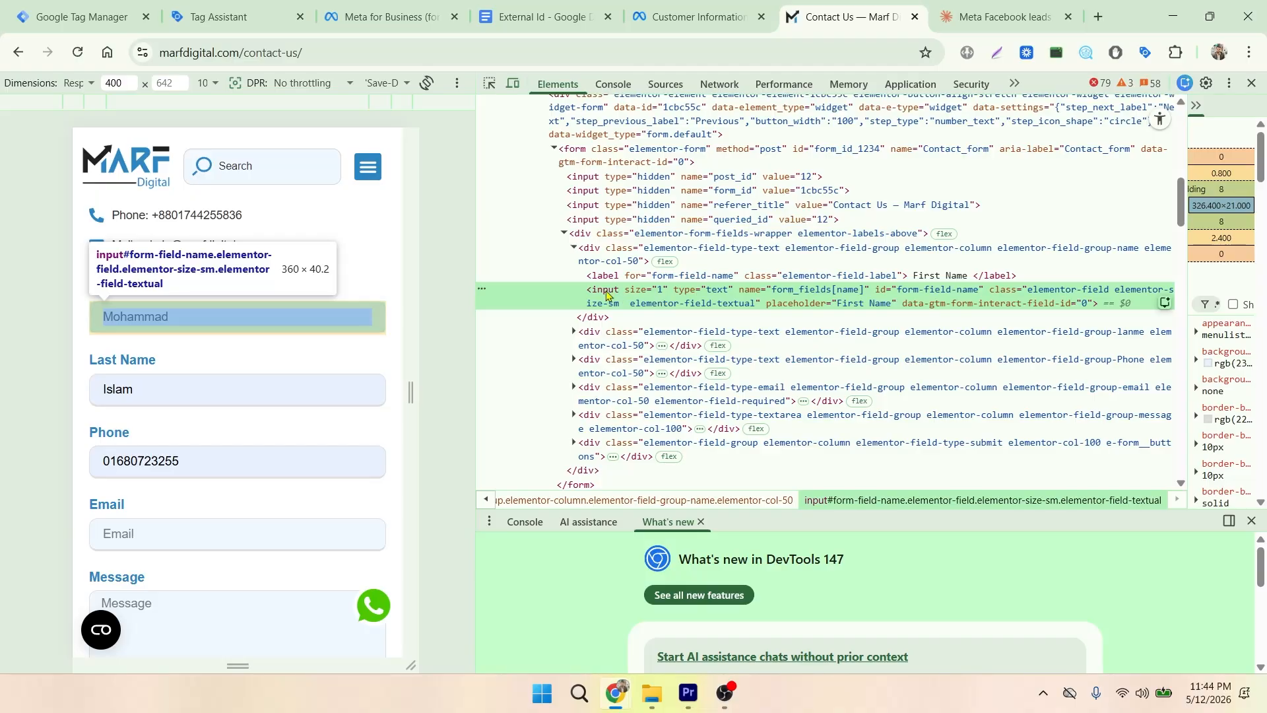
right_click(482, 294)
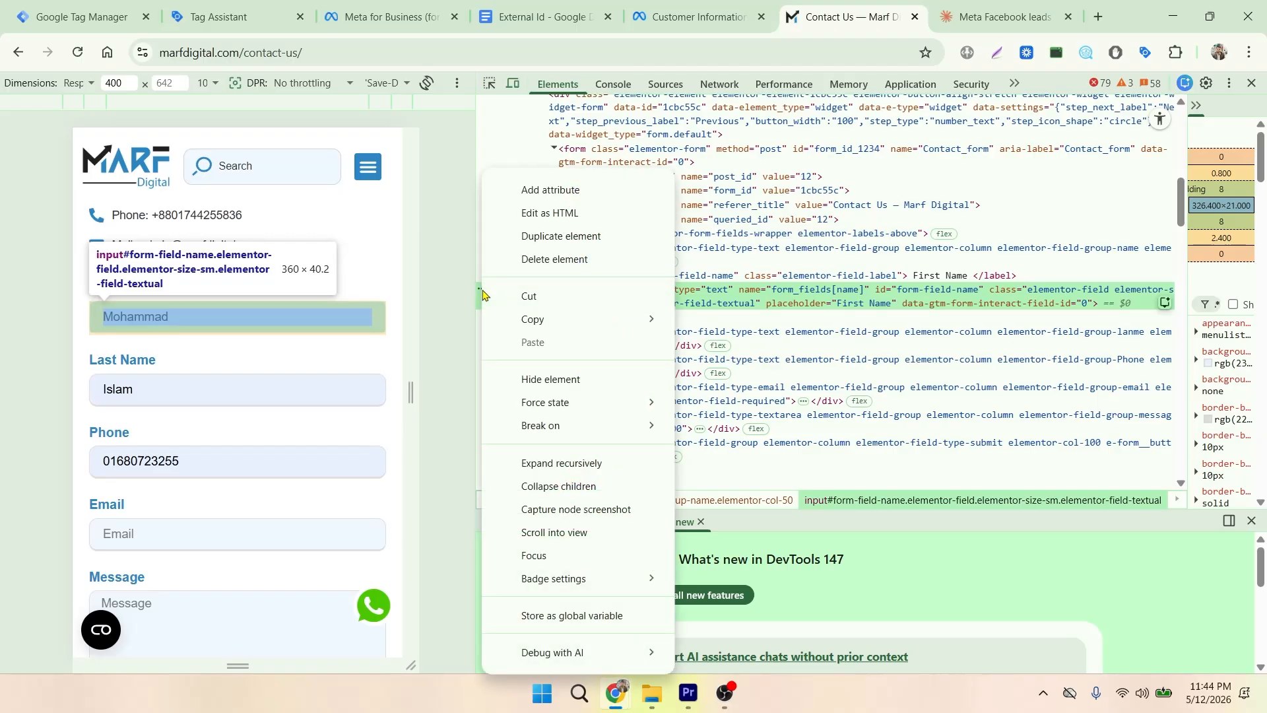
mouse_move(536, 320)
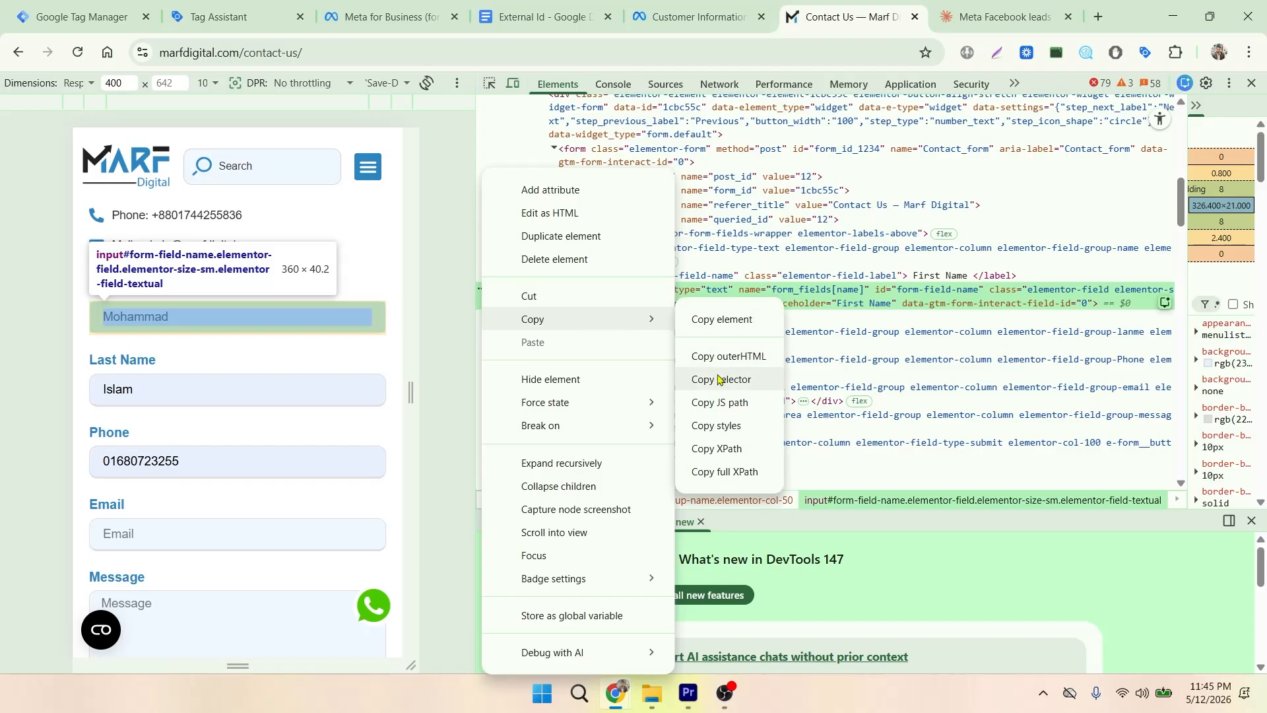
left_click(718, 405)
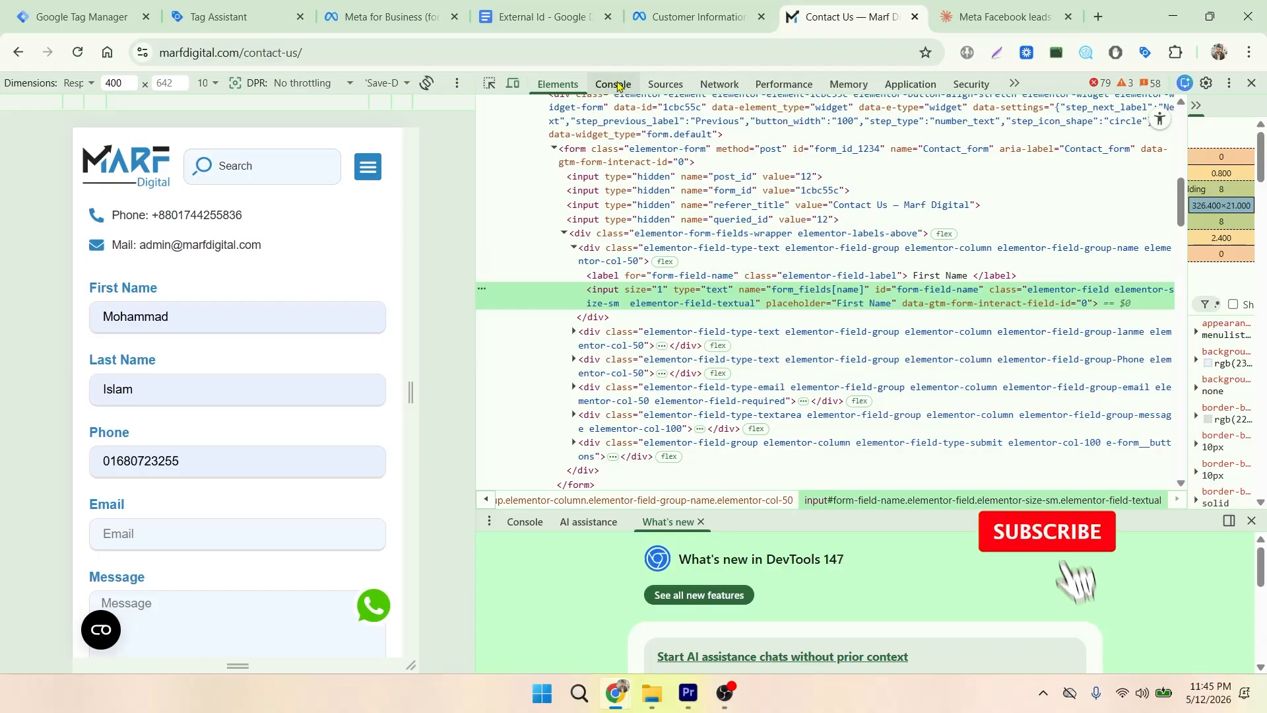
- In the console, enter document.querySelector("#form-field-name").value to preview the First Name field's content
left_click(620, 86)
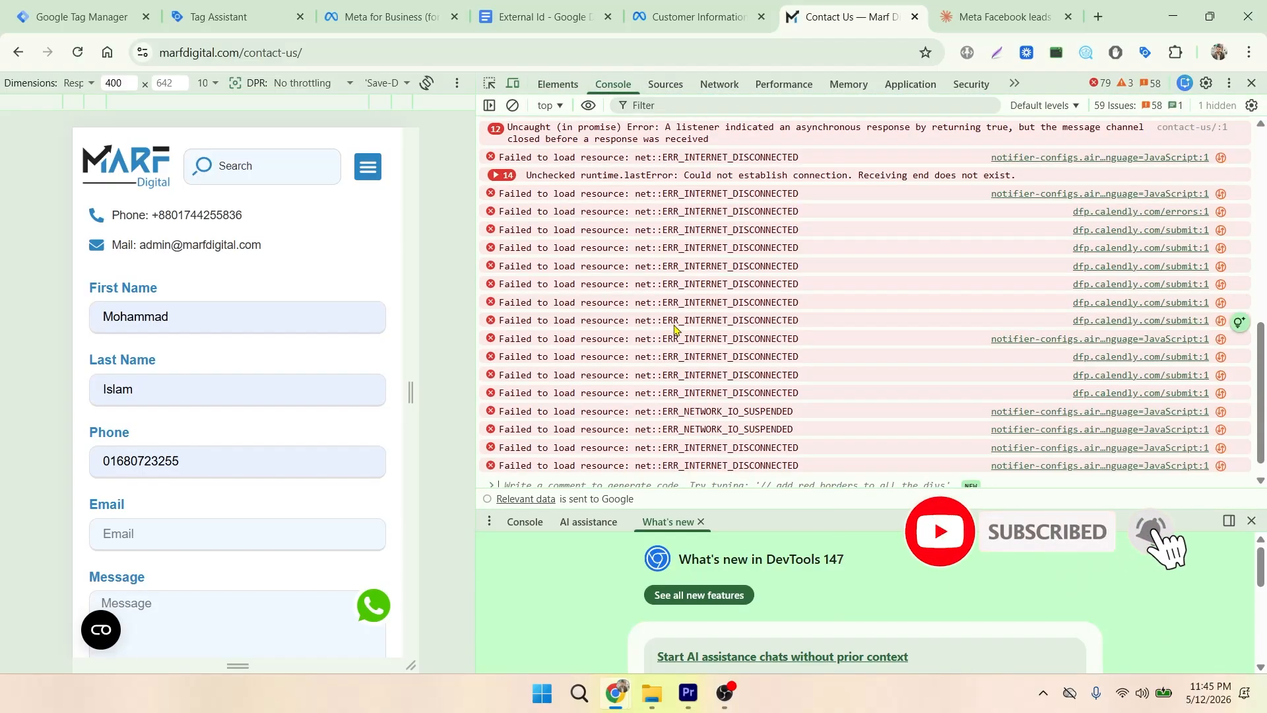
scroll(670, 333, "down", 2)
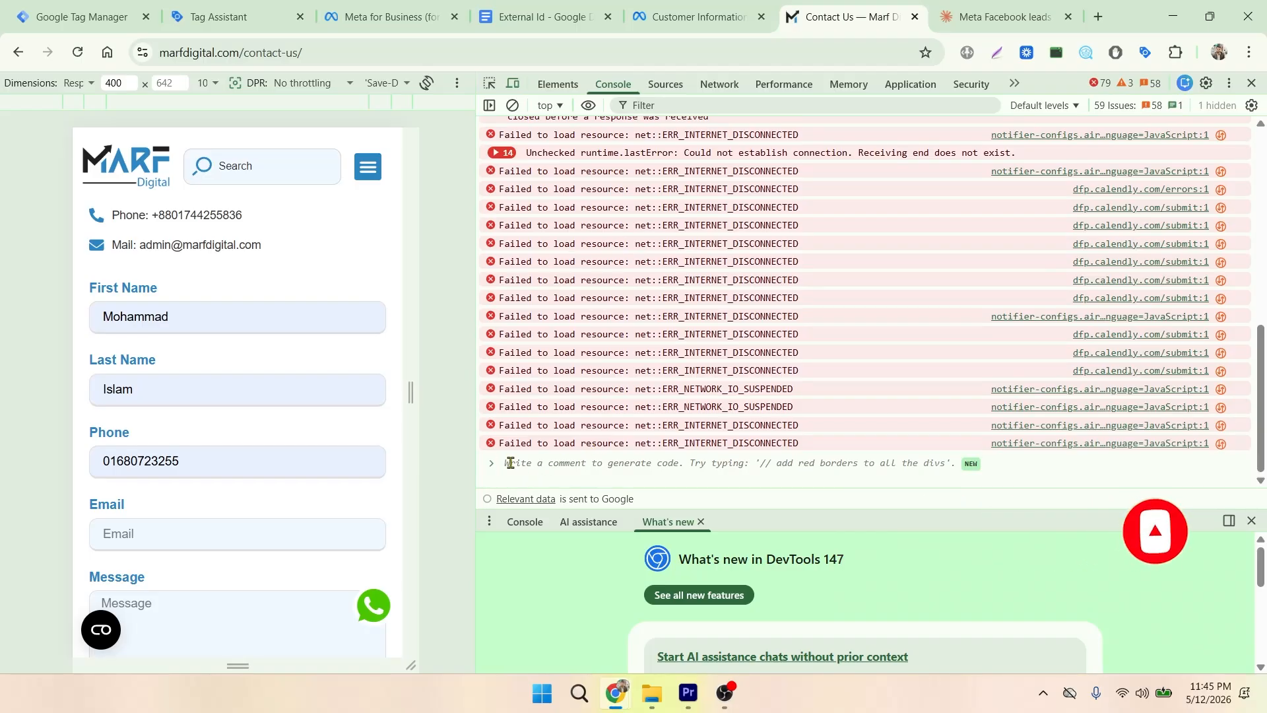
key("ctrl+v")
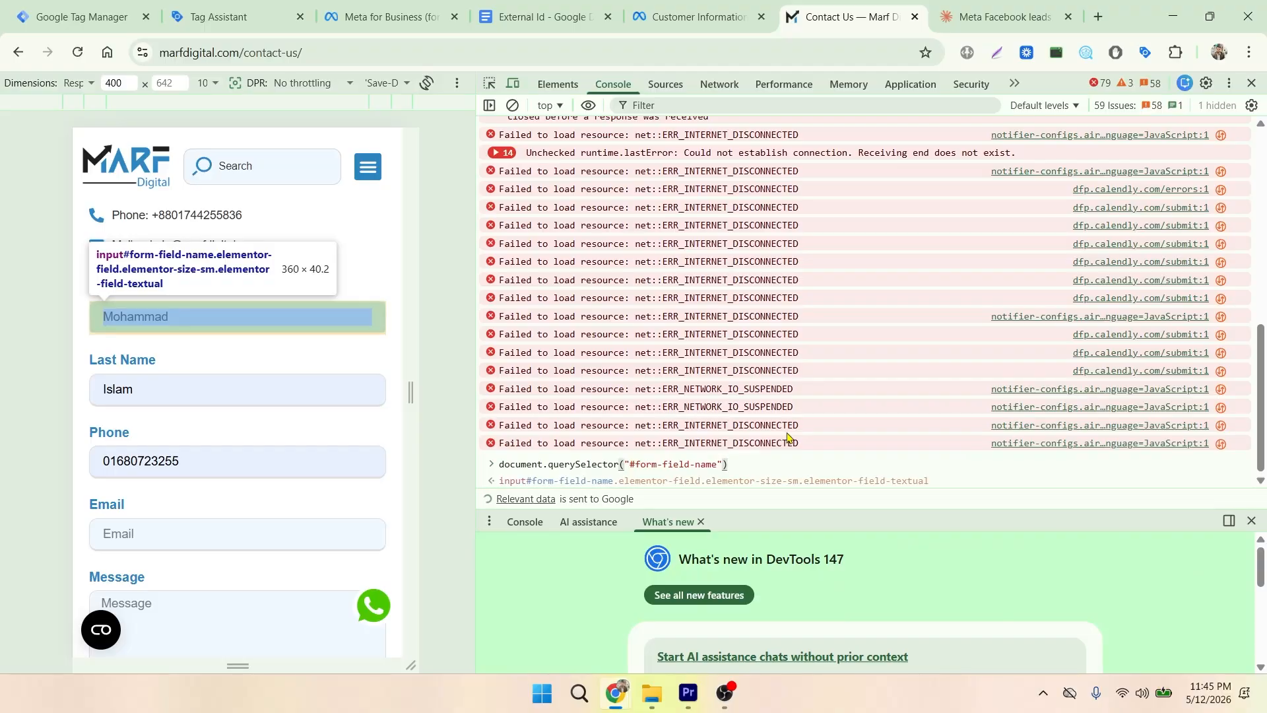
type(".")
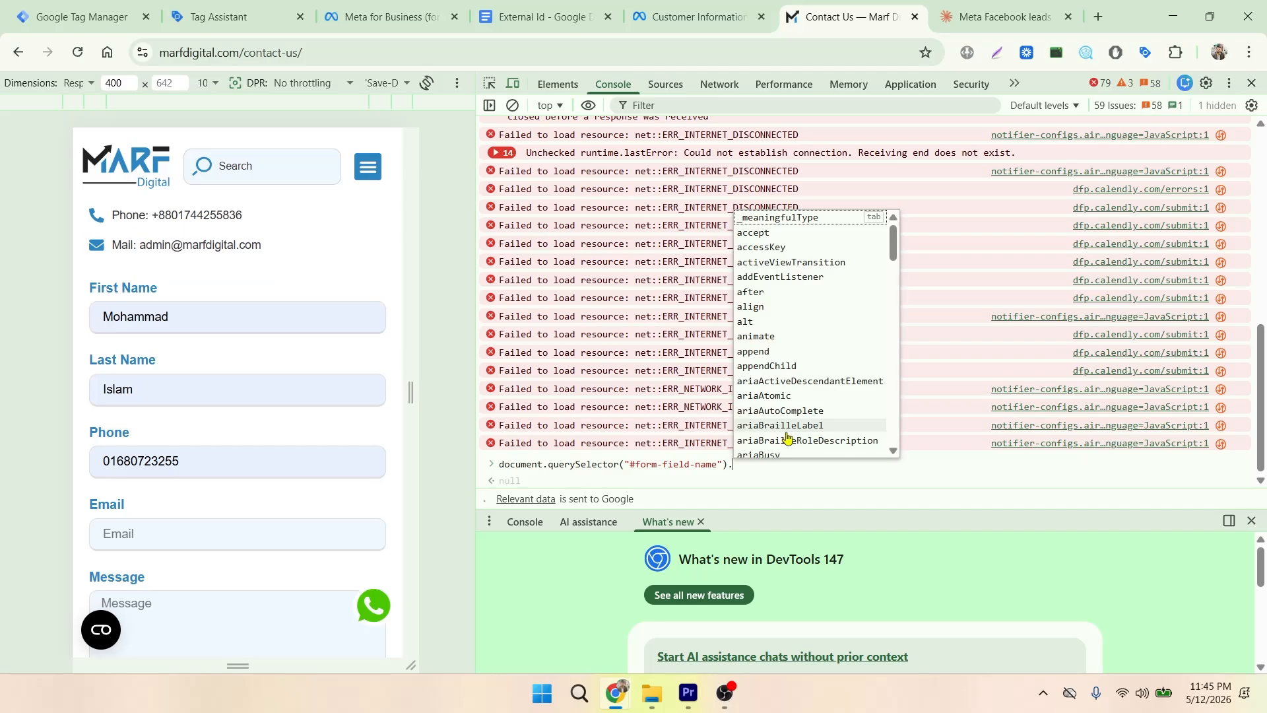
type("value")
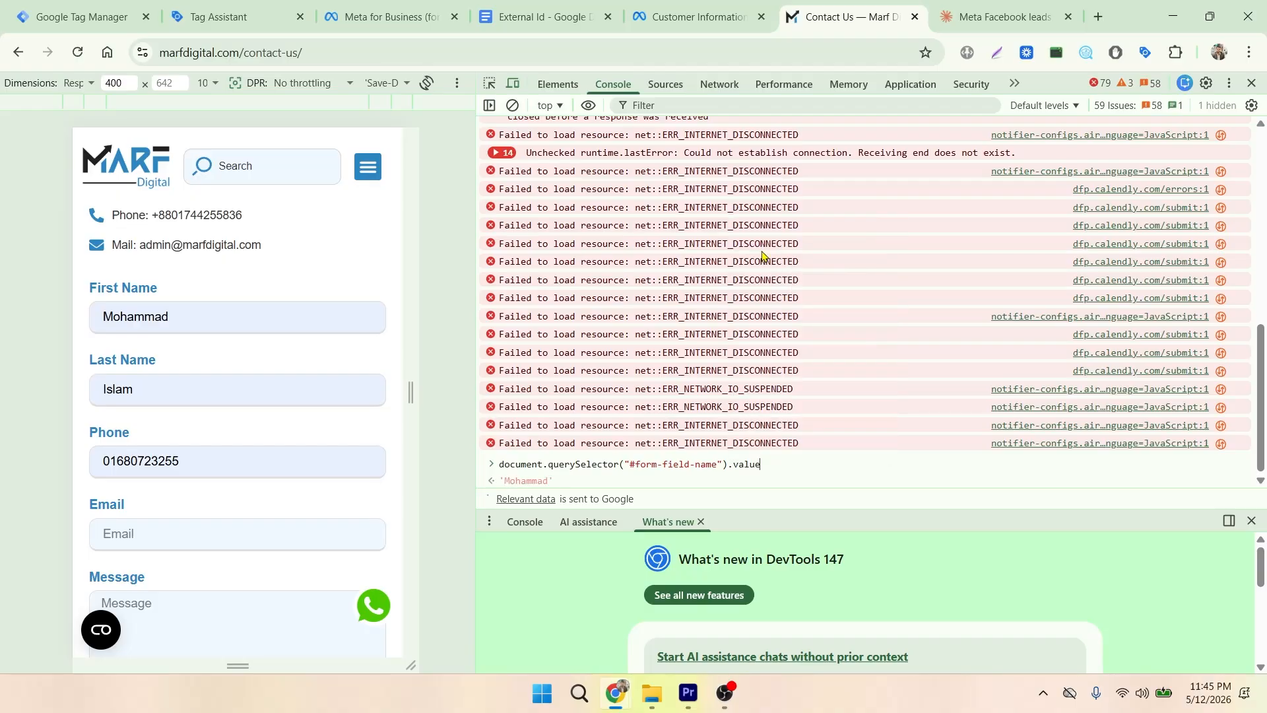
- Copy the whole querySelector expression, including .value, from the console prompt
left_click(758, 249)
left_click(761, 464)
left_click_drag(761, 464, 505, 464)
right_click(504, 464)
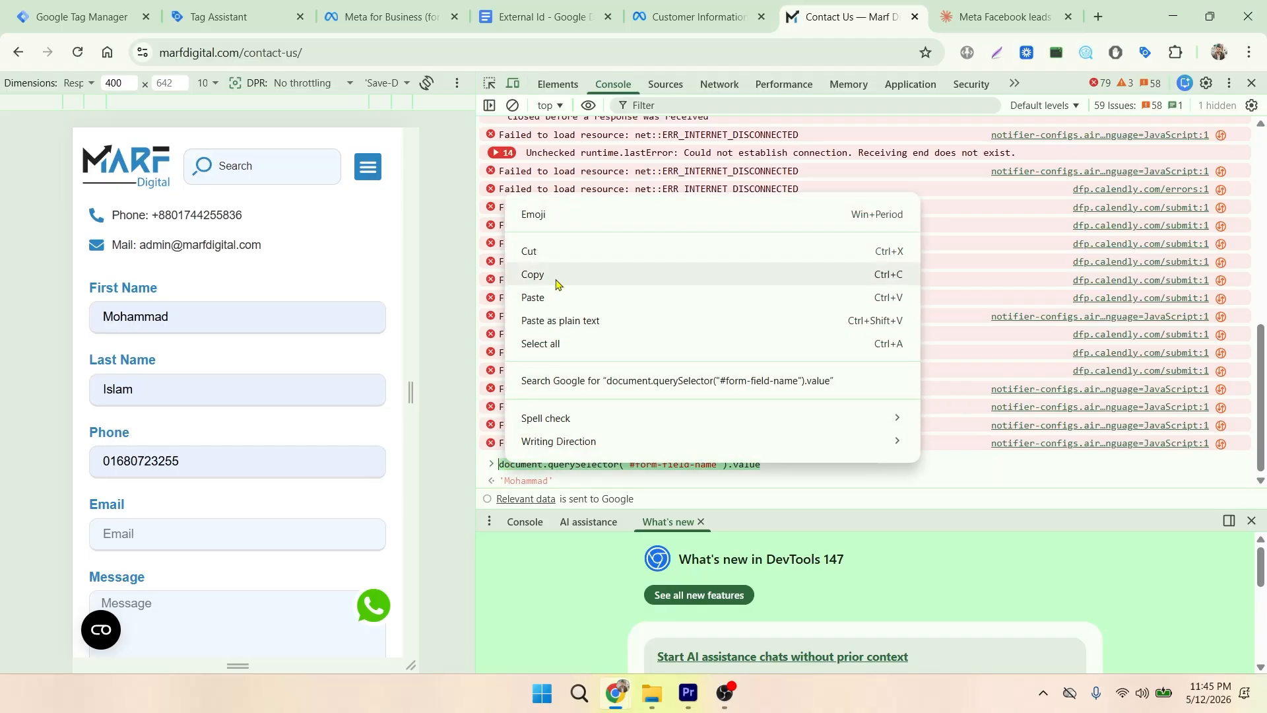
left_click(524, 267)
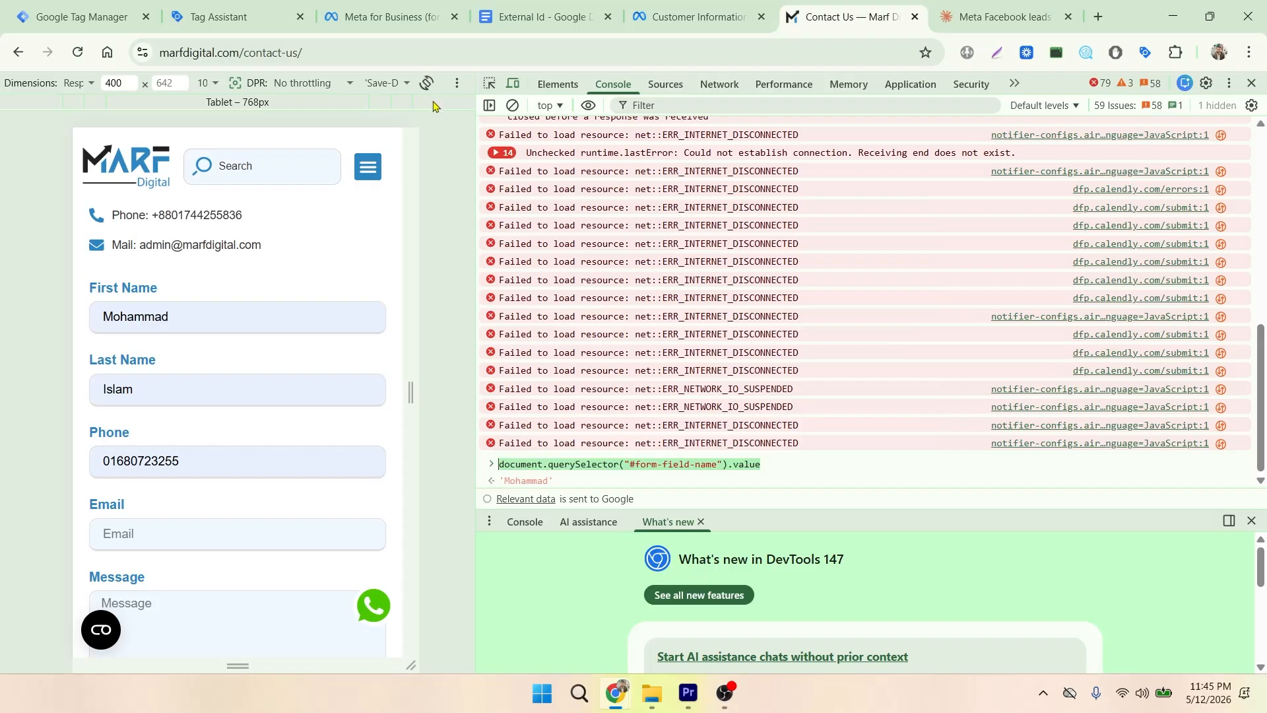
- Switch to Google Tag Manager and discard the unsaved untitled variable
left_click(81, 17)
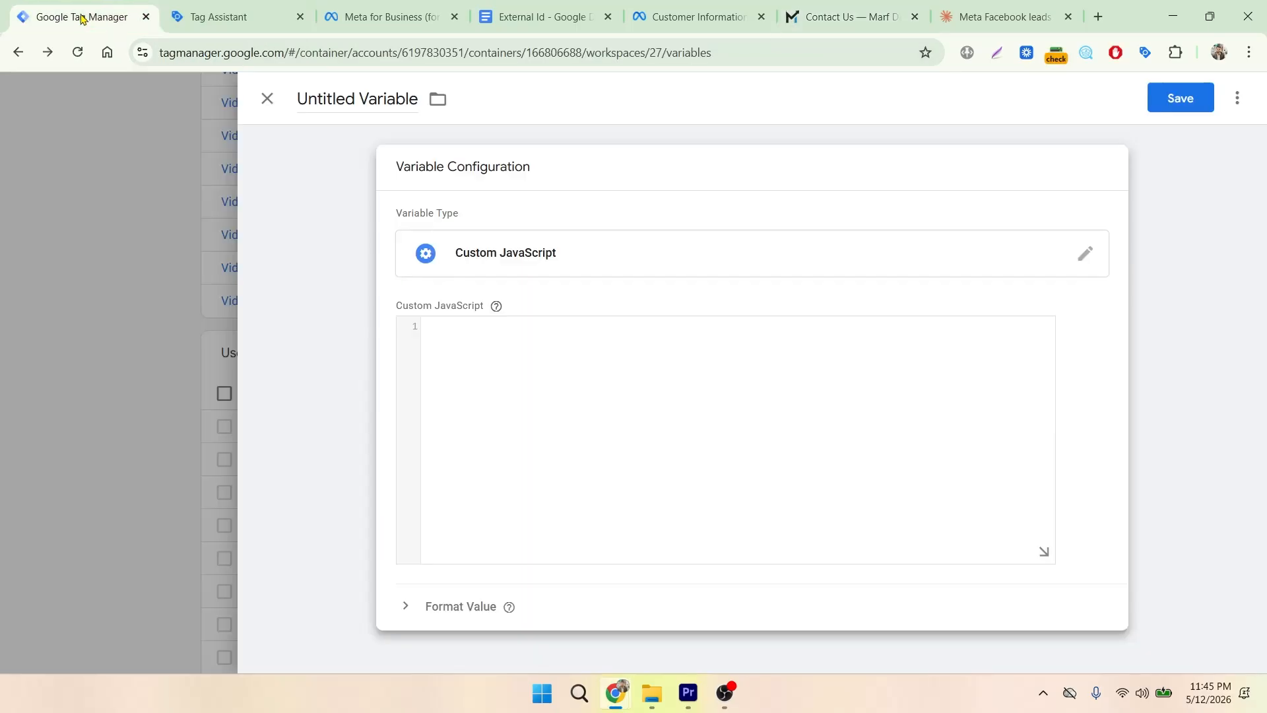
left_click(268, 99)
left_click(771, 293)
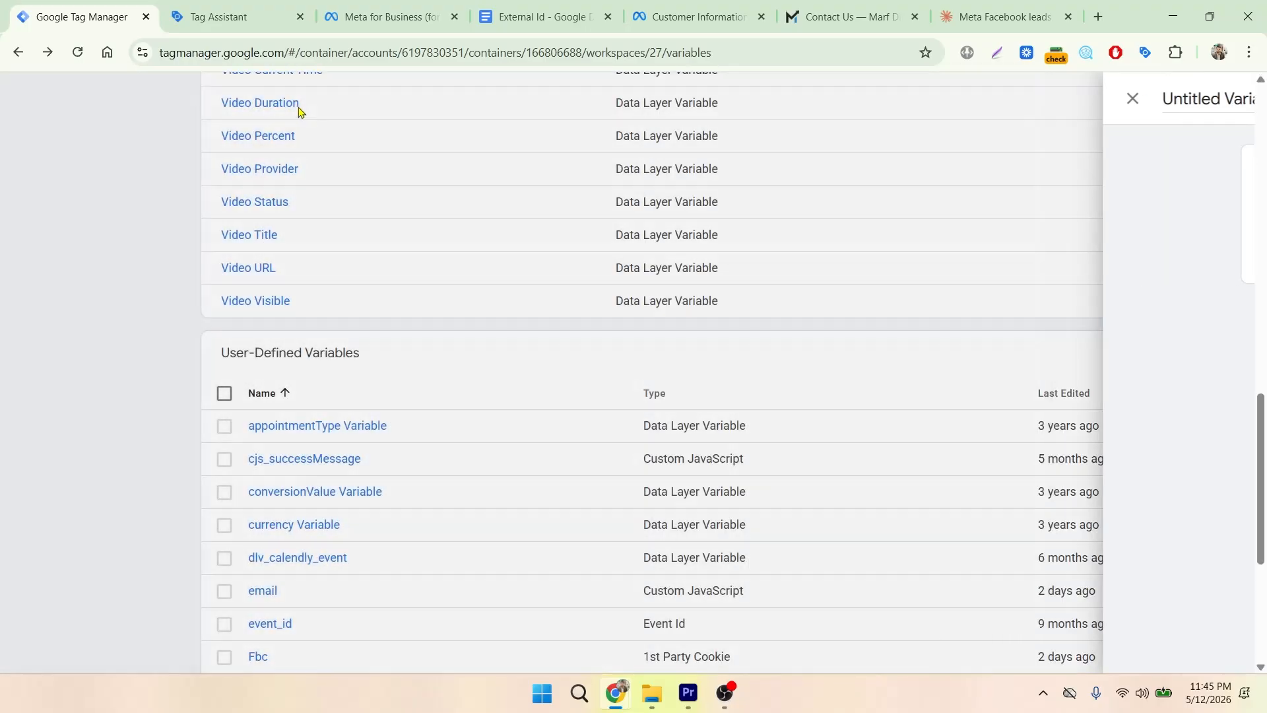
- Start a new user-defined variable of the Custom JavaScript type
scroll(178, 182, "up", 15)
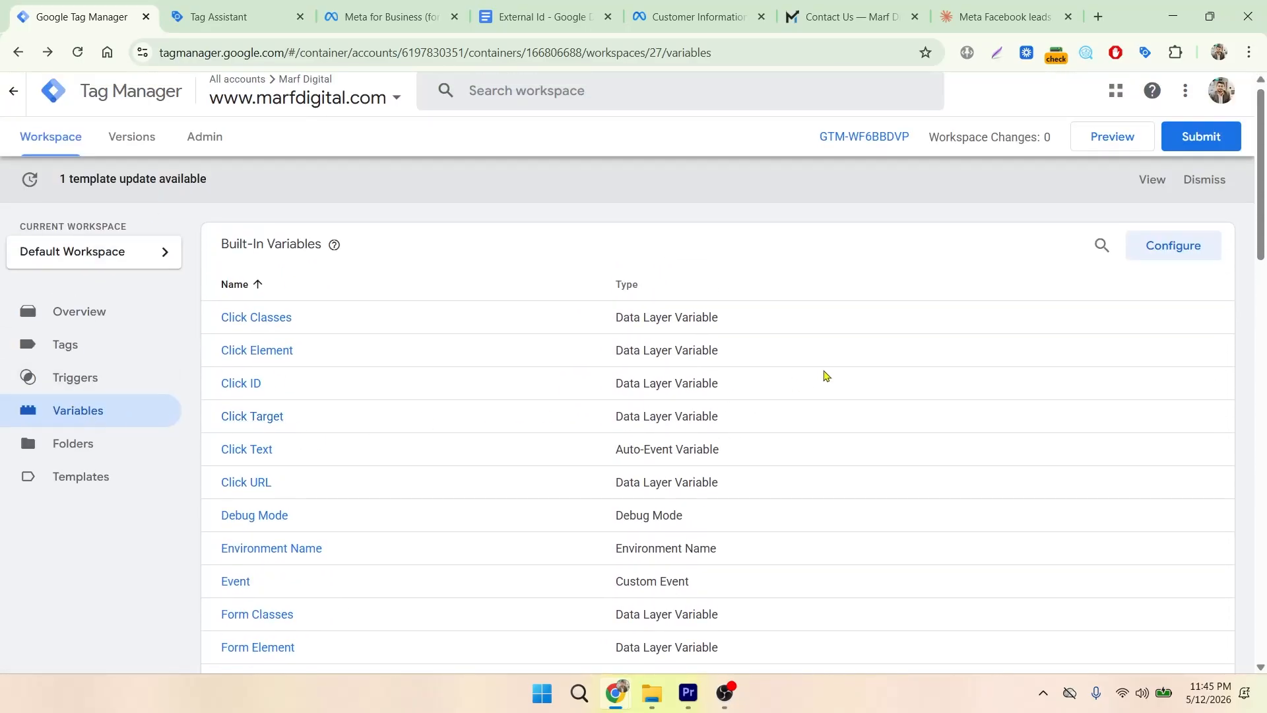
scroll(898, 361, "down", 13)
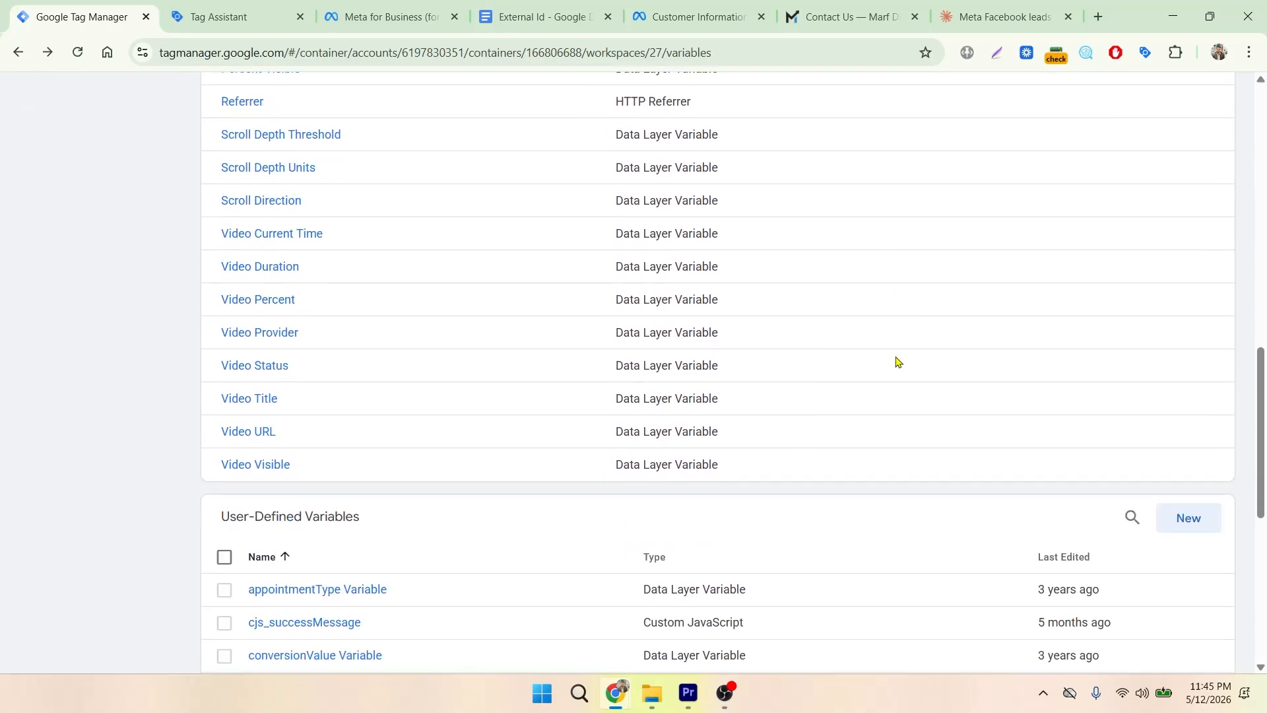
scroll(898, 361, "down", 2)
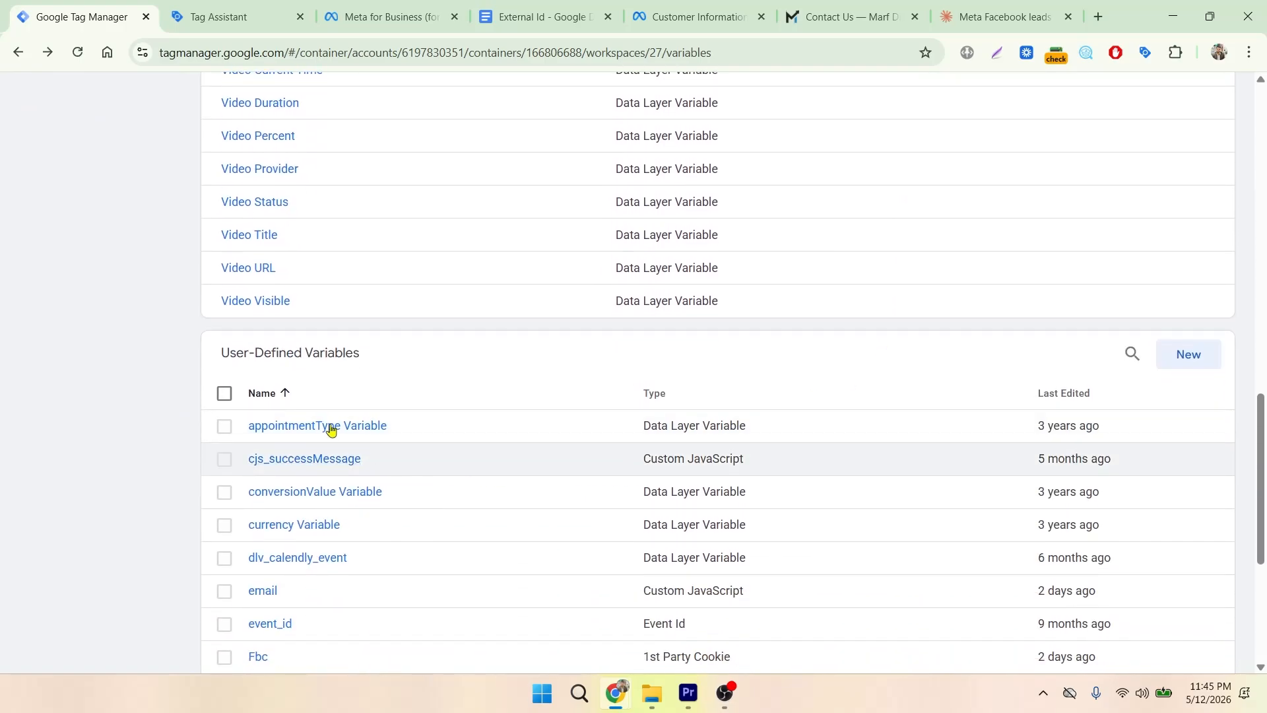
left_click(1200, 362)
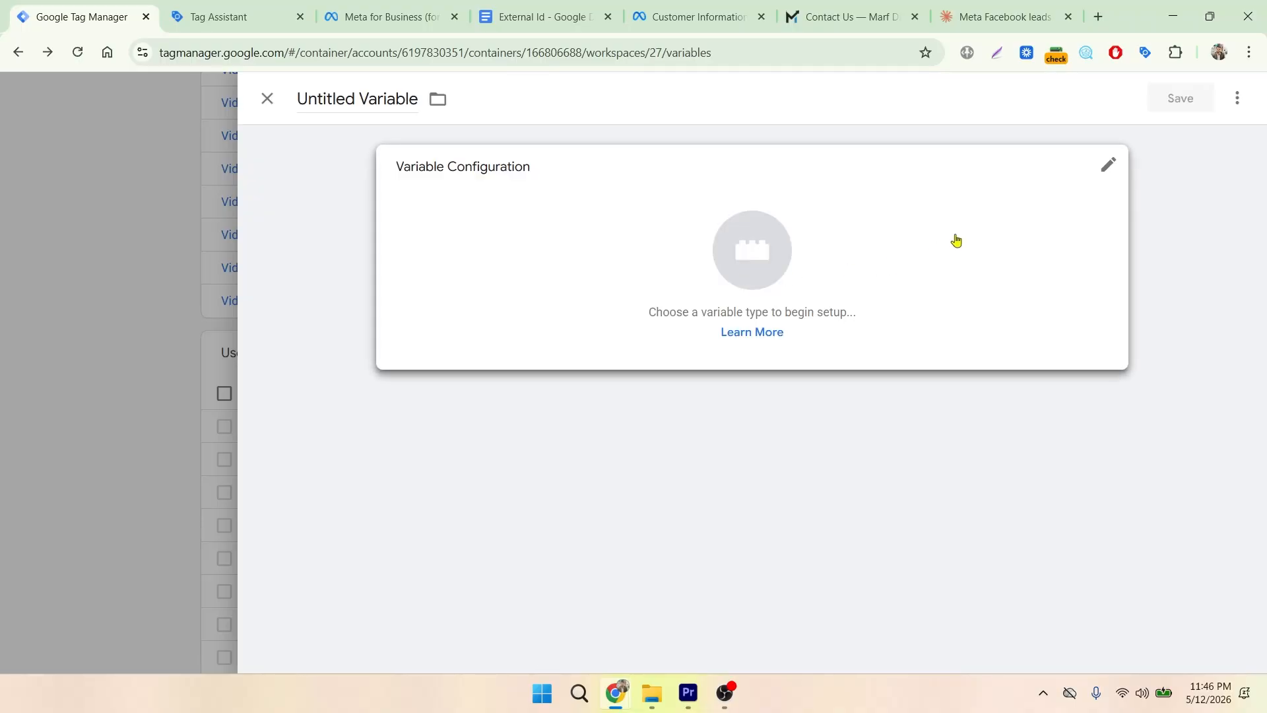
left_click(962, 230)
scroll(1063, 365, "down", 3)
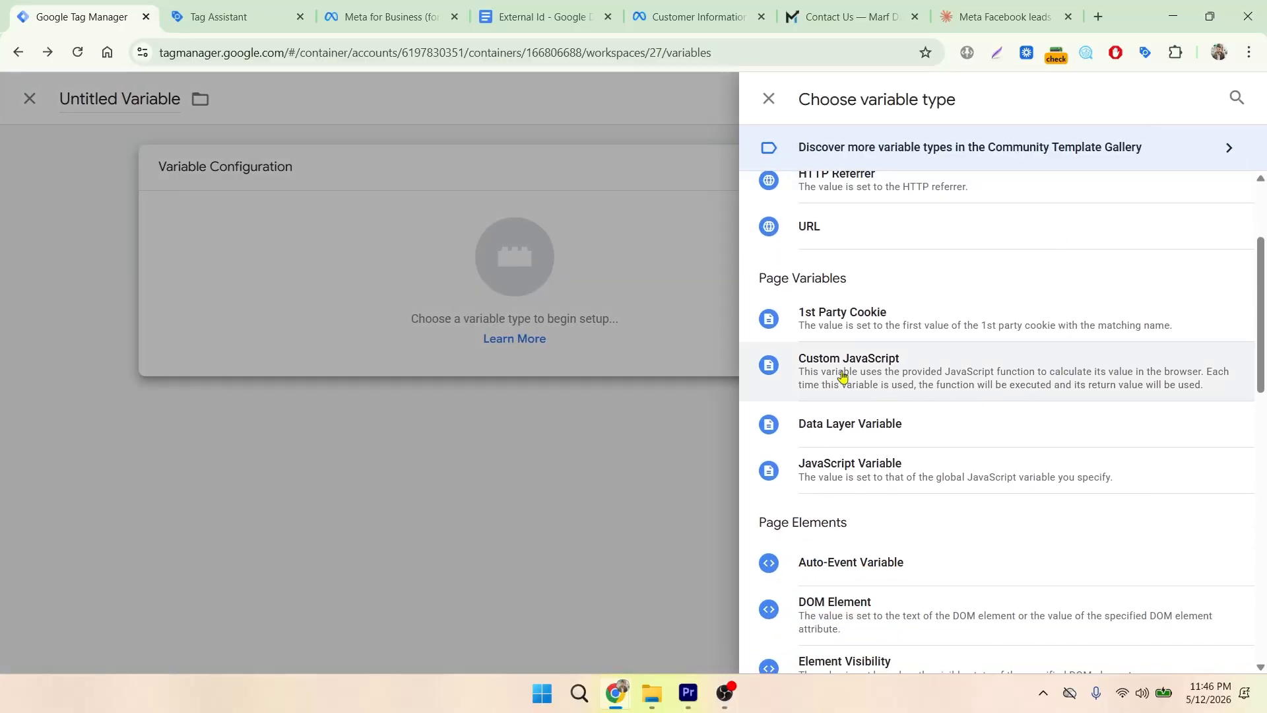
left_click(843, 373)
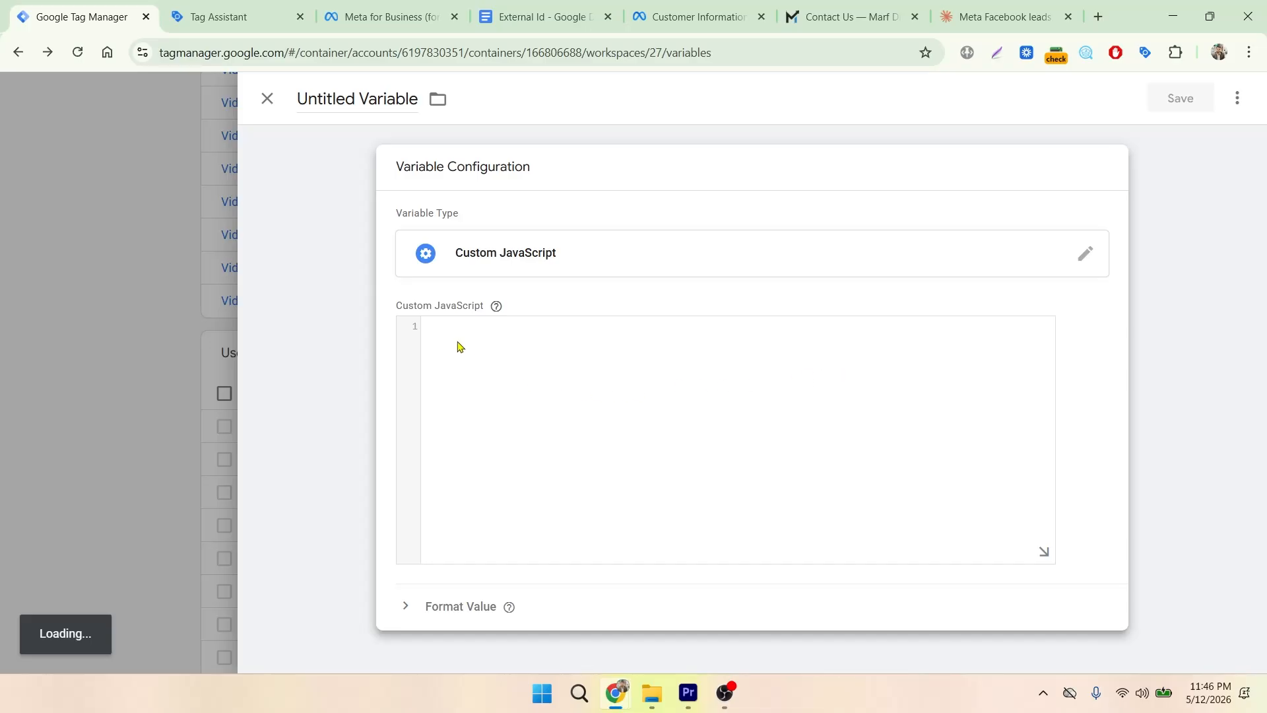
- Write an empty anonymous function () { } in the Custom JavaScript editor, with blank lines between its braces
left_click(452, 328)
left_click(460, 211)
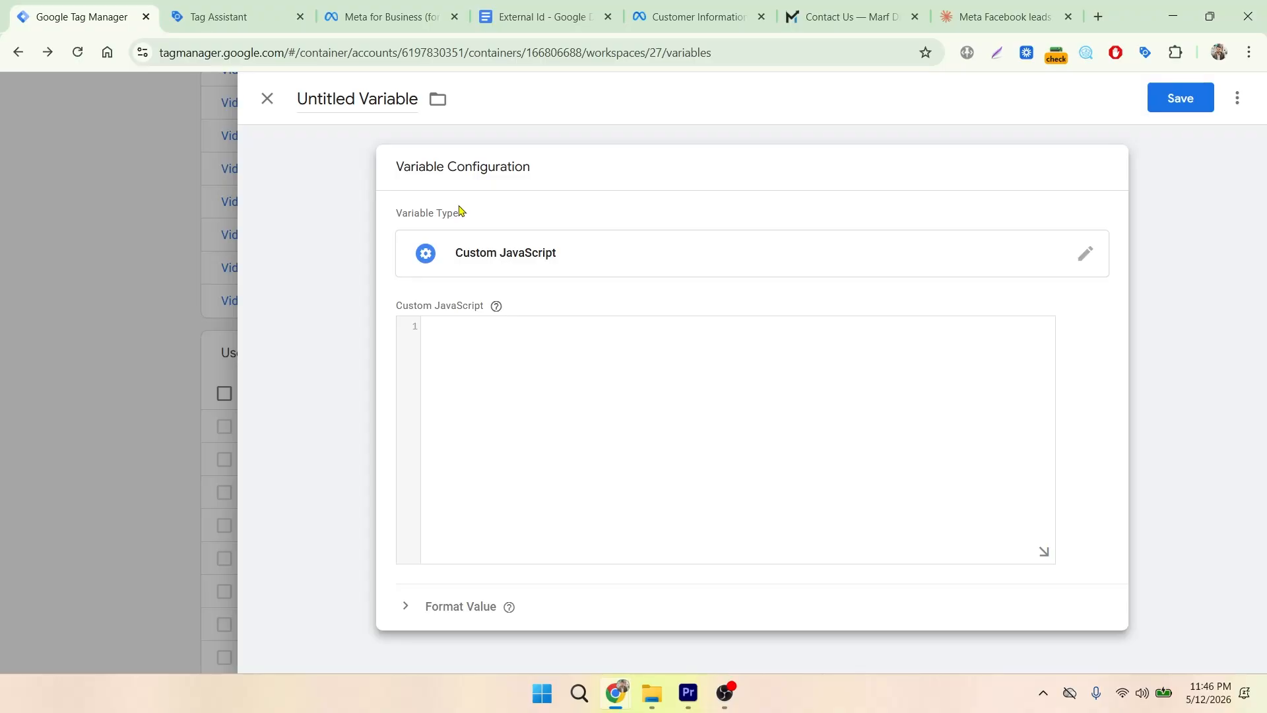
left_click(457, 331)
type("fun")
type("ction")
type(" ()")
type(" {")
type("}")
key("Return")
key("Return")
key("Return")
key("Return")
- Inside the function, assign document.querySelector("#form-field-name").value to variable fn and add a return fn statement
left_click(434, 349)
type("var")
type("fn")
key("ctrl+v")
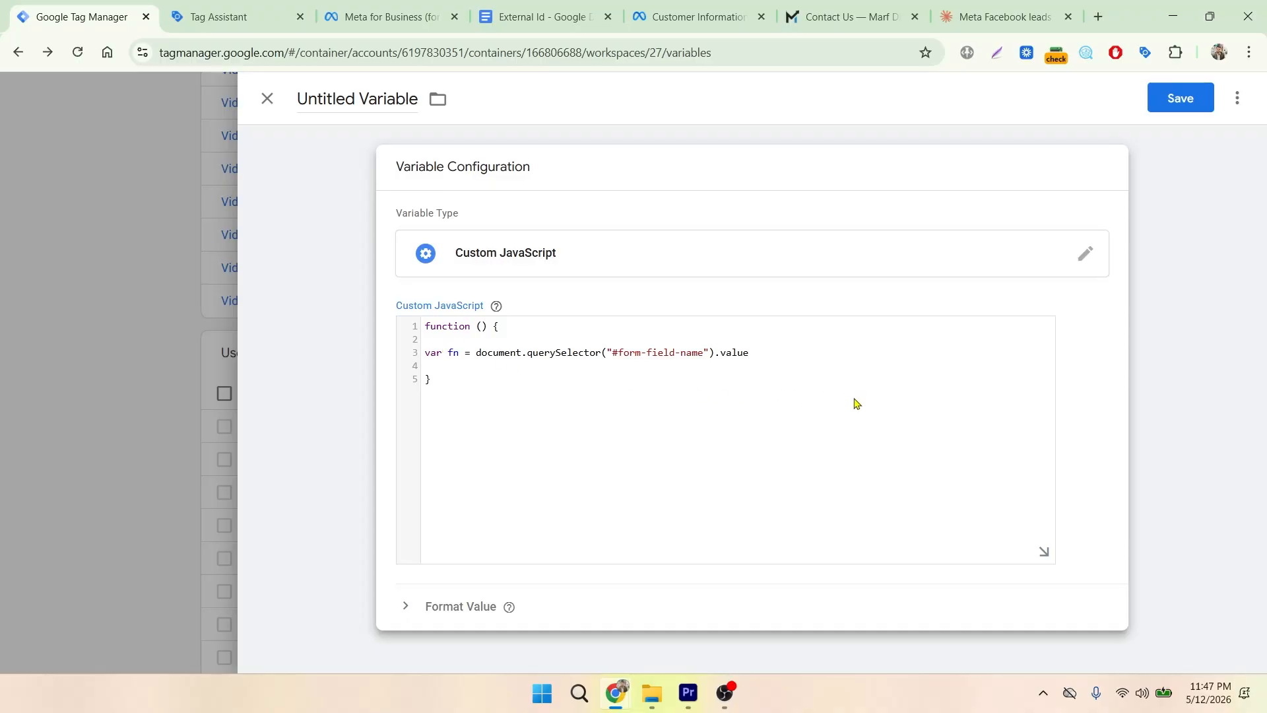
type(";")
key("Return")
type("returnm")
key("BackSpace")
type("fn ;")
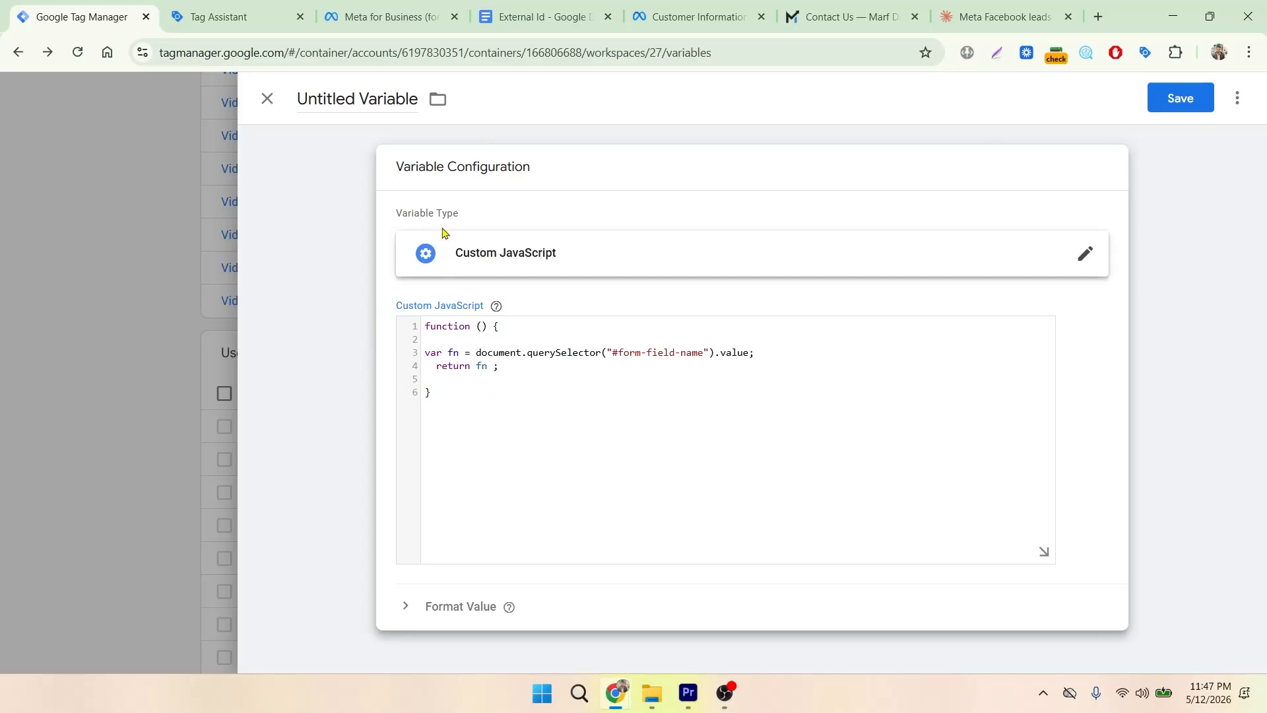
- Name the variable firstName and close it, discarding the unsaved changes
left_click_drag(416, 98, 293, 102)
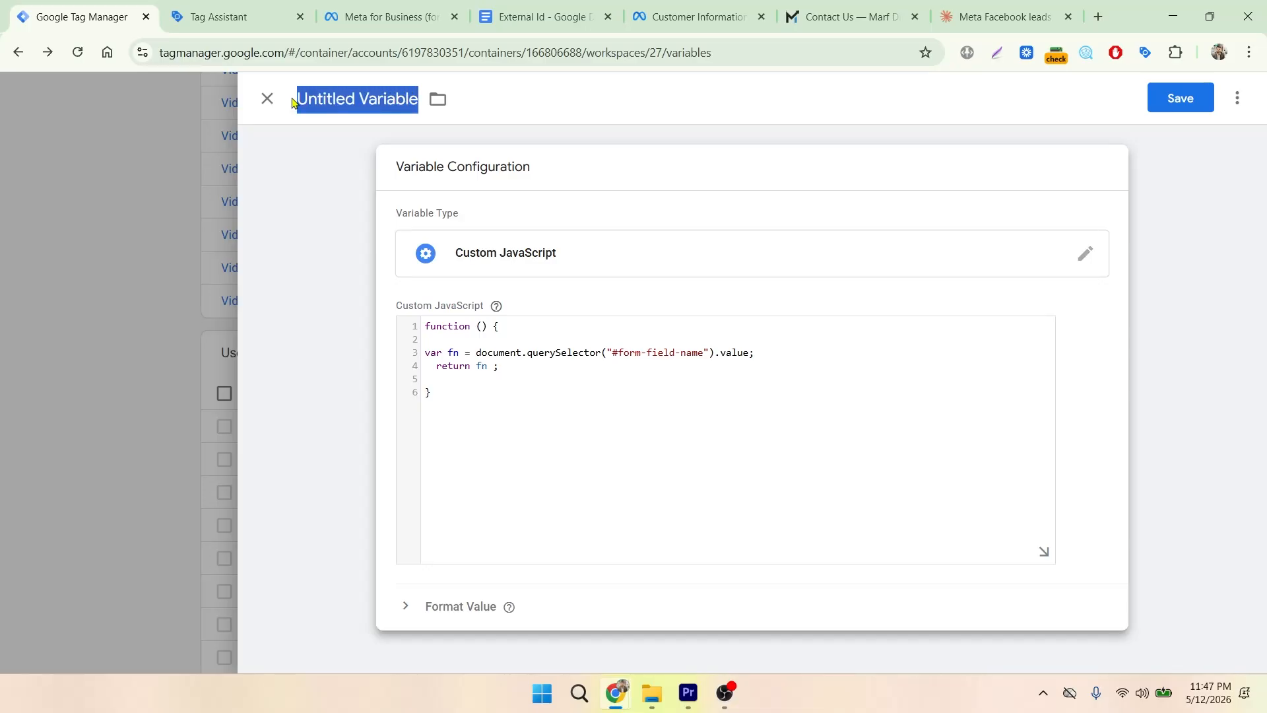
key("BackSpace")
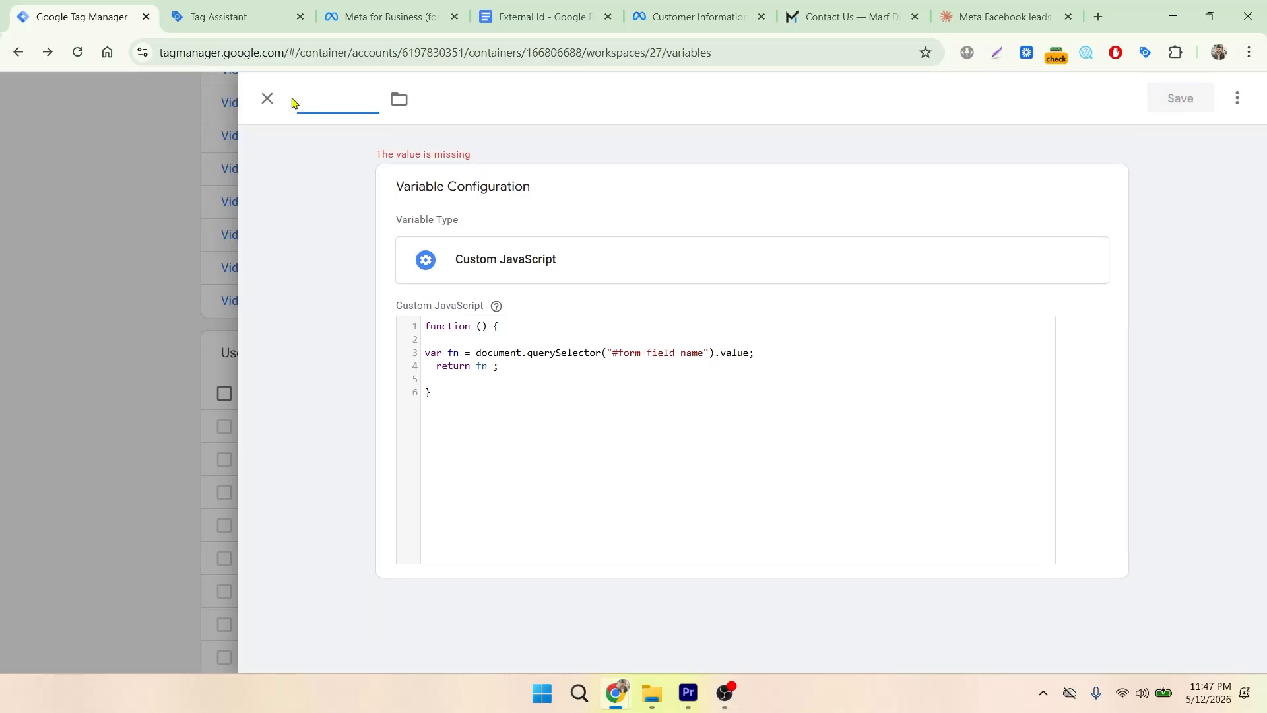
type("fas")
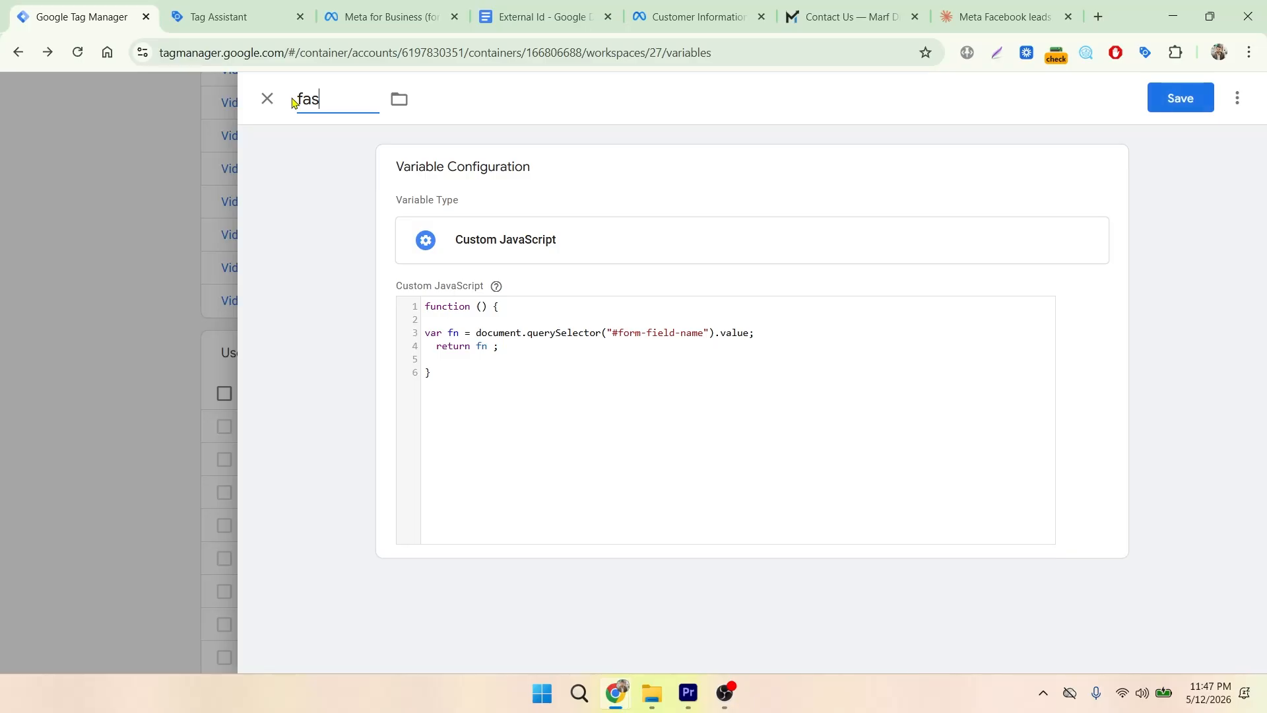
key("BackSpace")
key("BackSpace")
type("irstName")
left_click(268, 100)
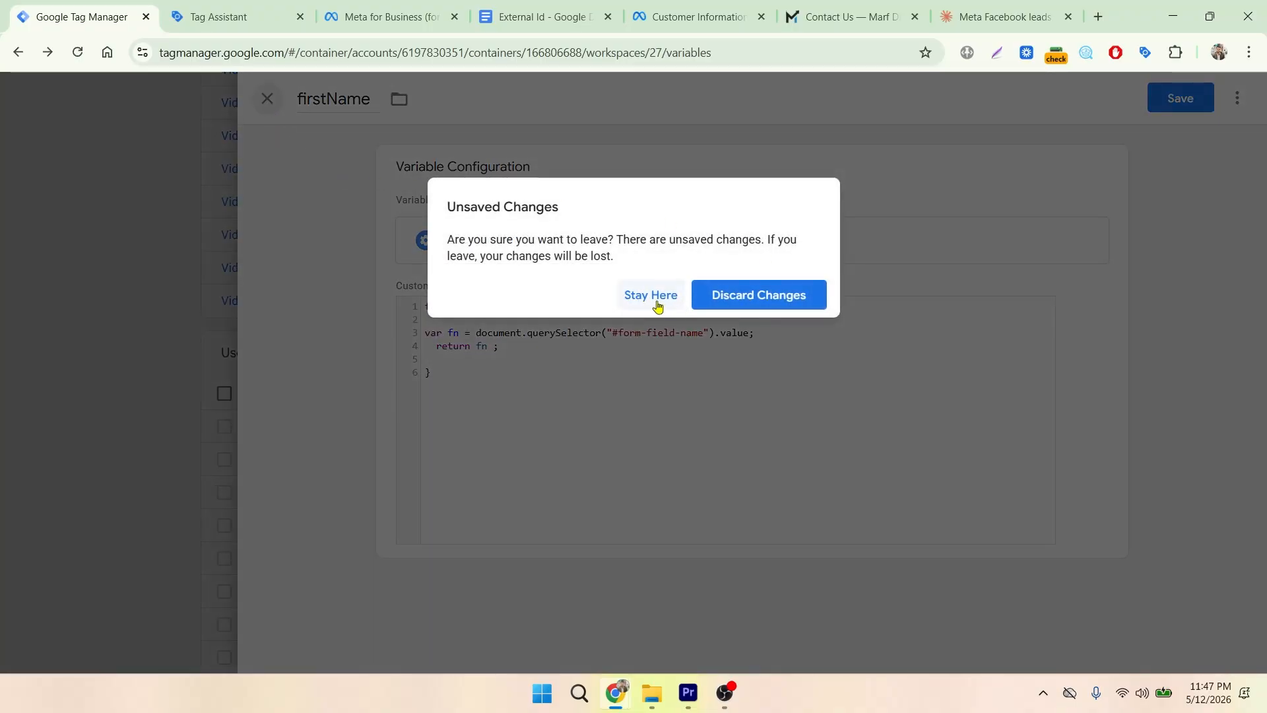
left_click(729, 297)
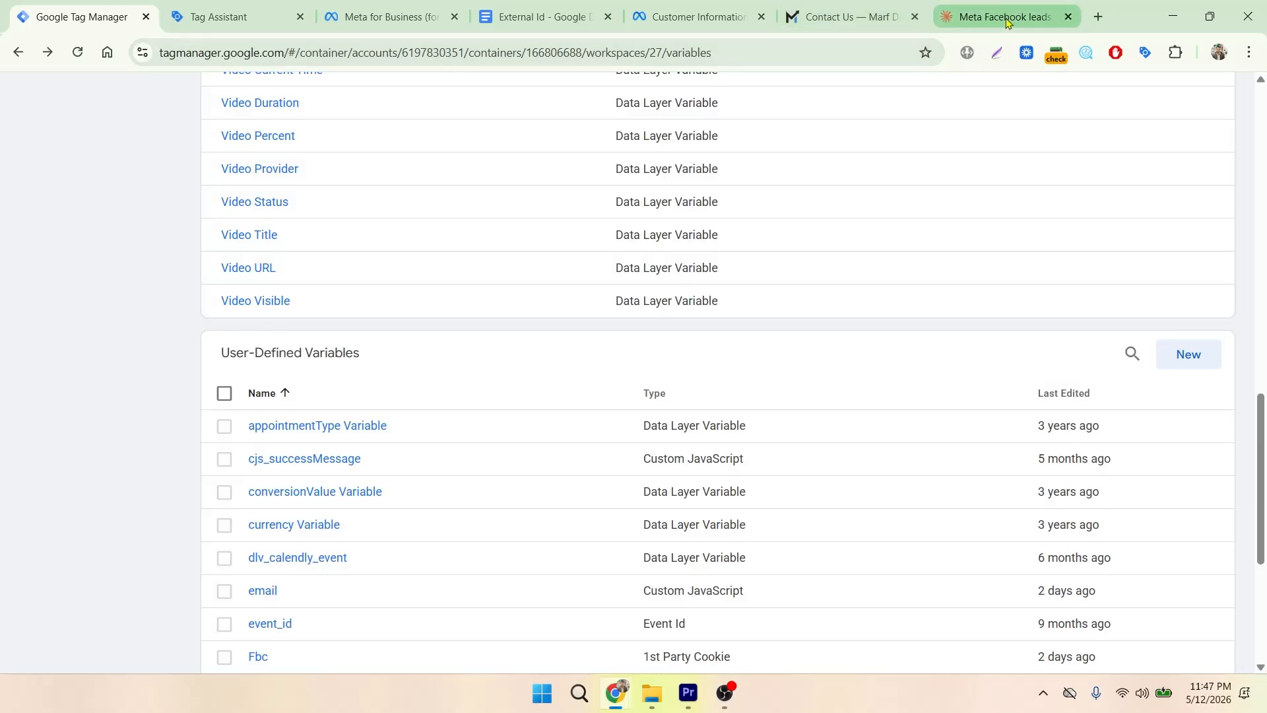
- Switch to the Contact Us page, close the developer tools and bring the contact form into view
left_click(835, 20)
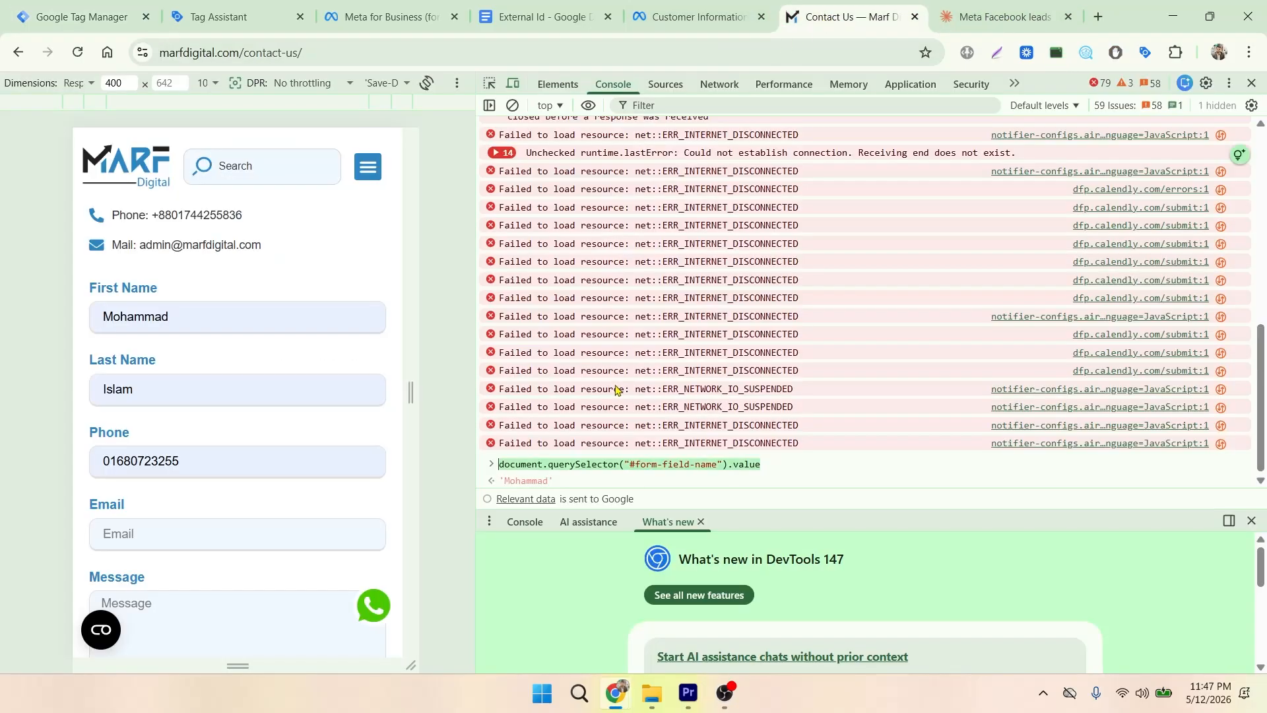
left_click(1252, 83)
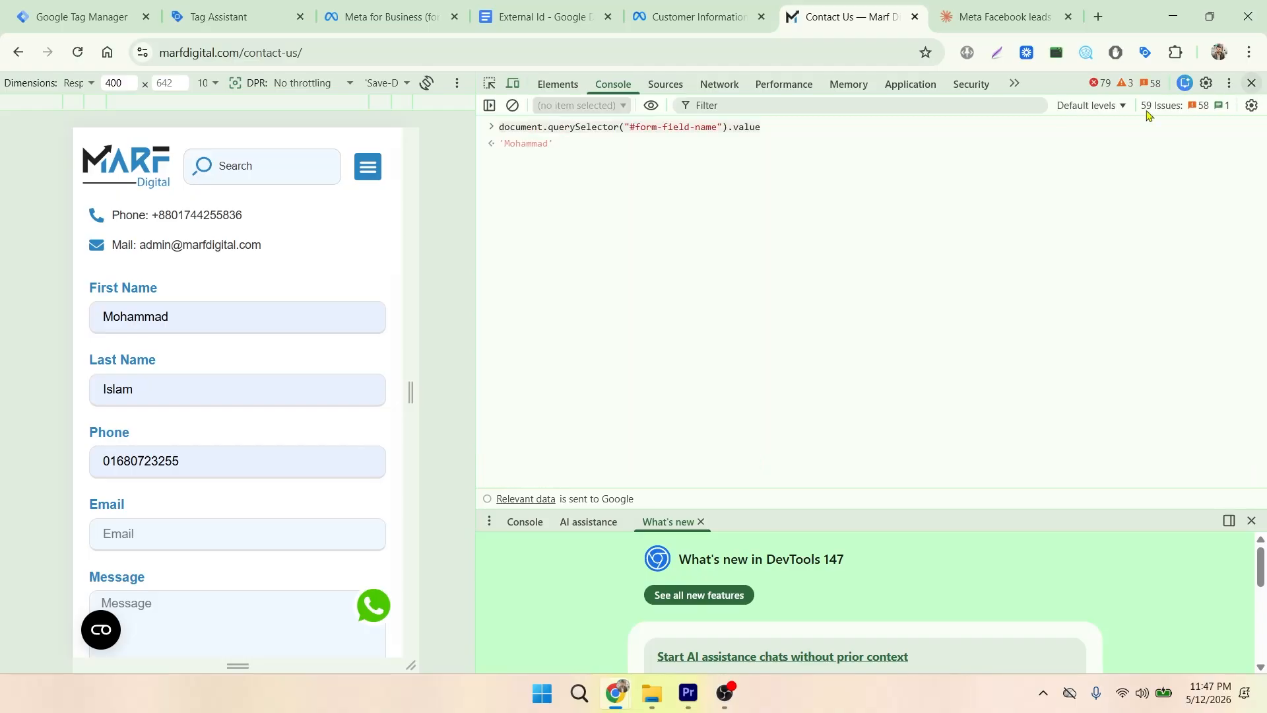
scroll(509, 359, "down", 5)
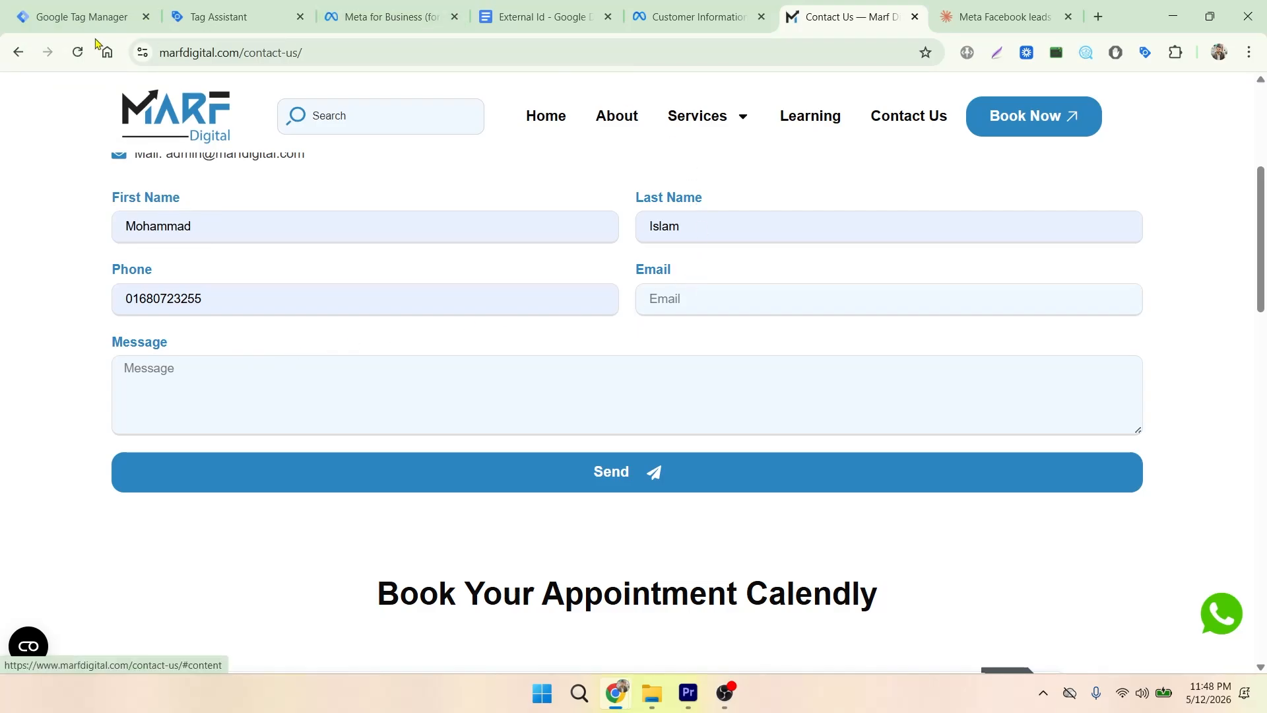
- Switch to the Google Tag Manager workspace and launch Preview mode for the website container
left_click(86, 17)
scroll(559, 416, "up", 6)
scroll(559, 416, "up", 10)
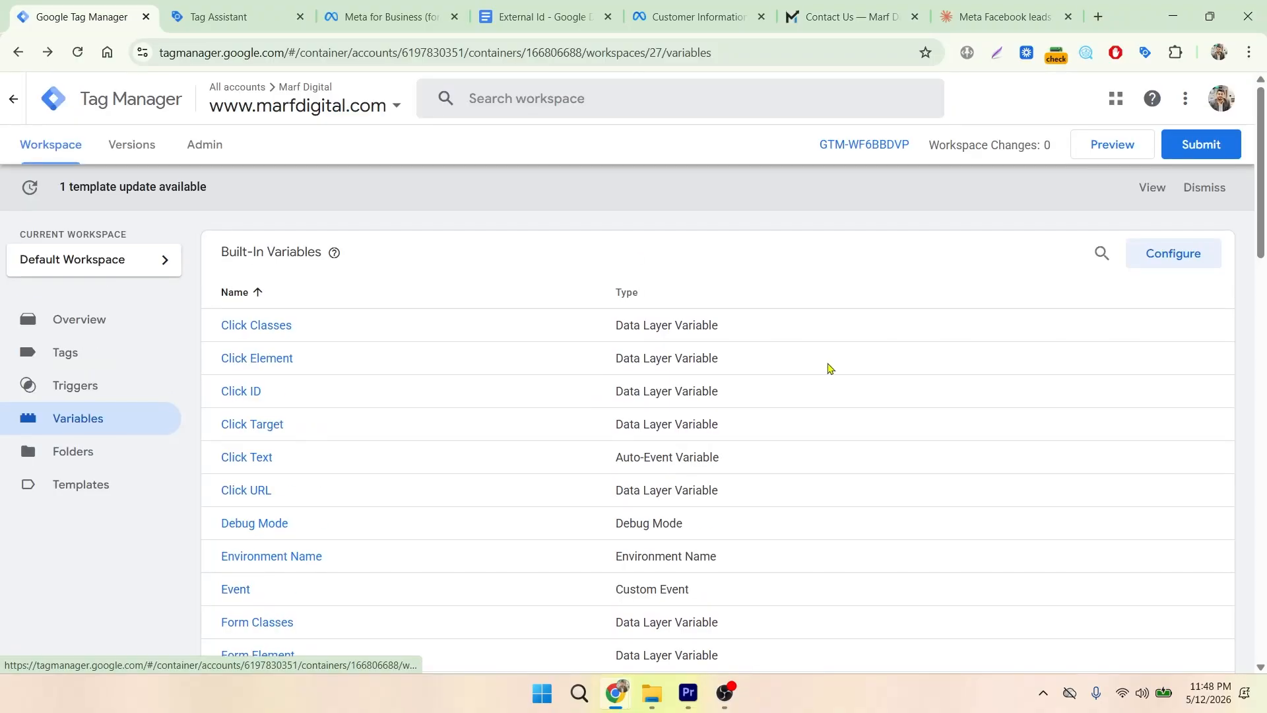
left_click(1119, 154)
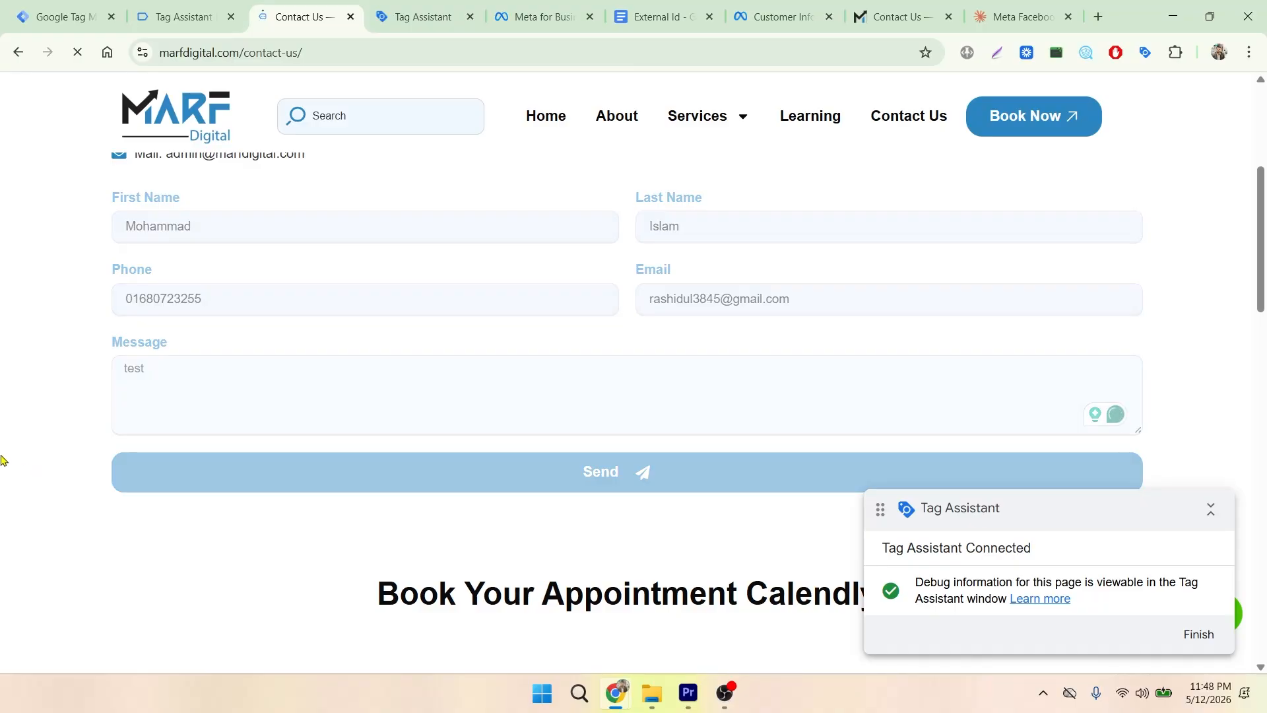
- Highlight the message below the submitted contact form, and check the firstName variable of the form_submit event in Tag Assistant
left_click_drag(206, 435, 82, 421)
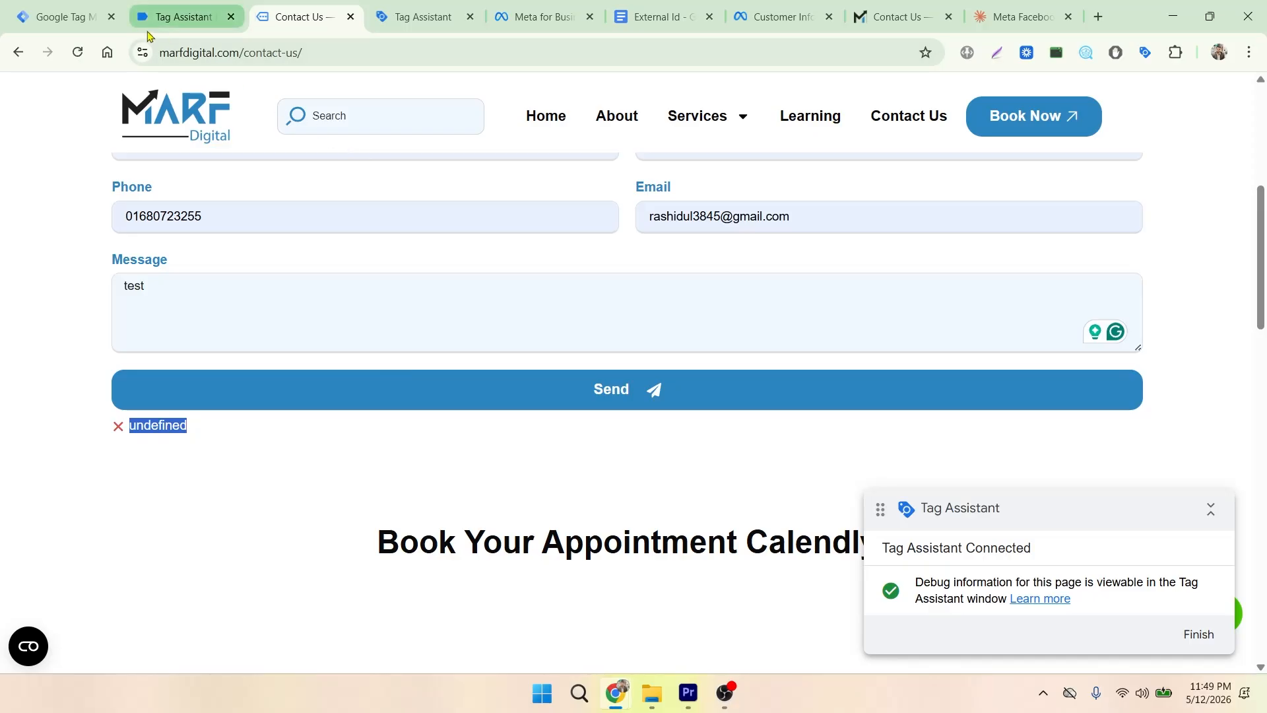
left_click(179, 16)
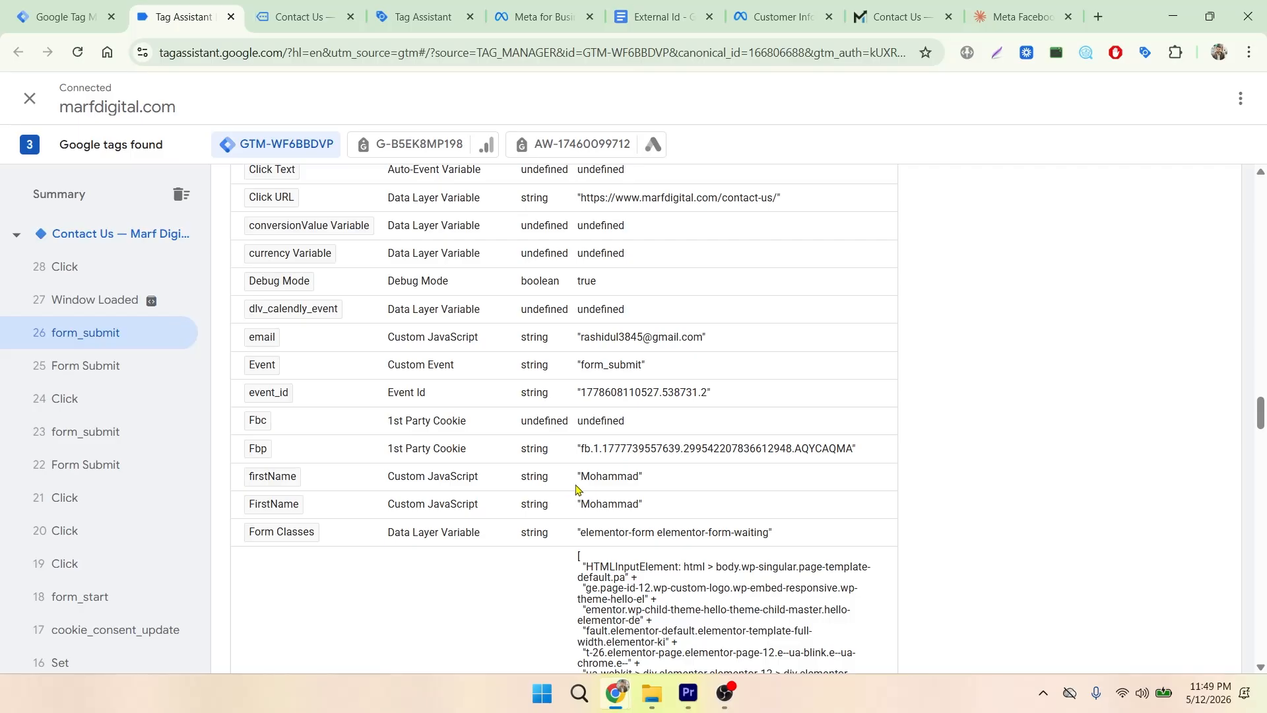
left_click_drag(580, 477, 649, 479)
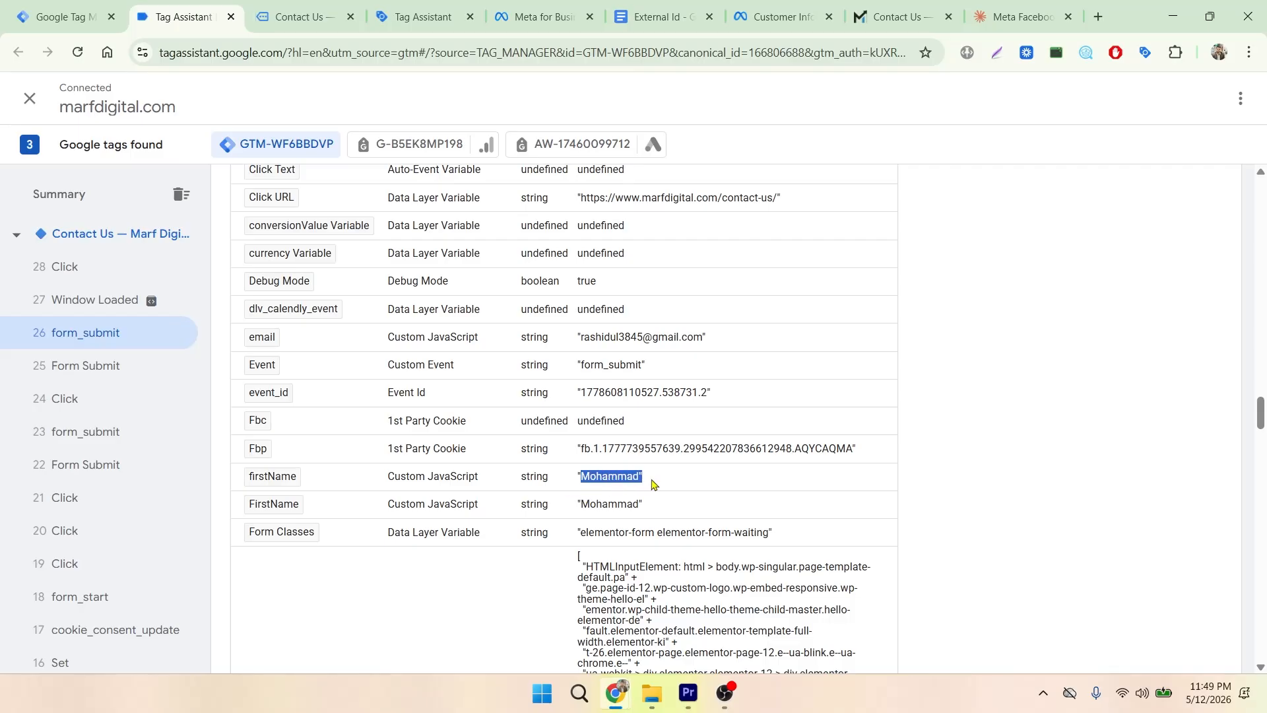
- Examine the remaining form_submit variables, including lastName, and highlight the value captured by the phone variable
scroll(542, 518, "down", 20)
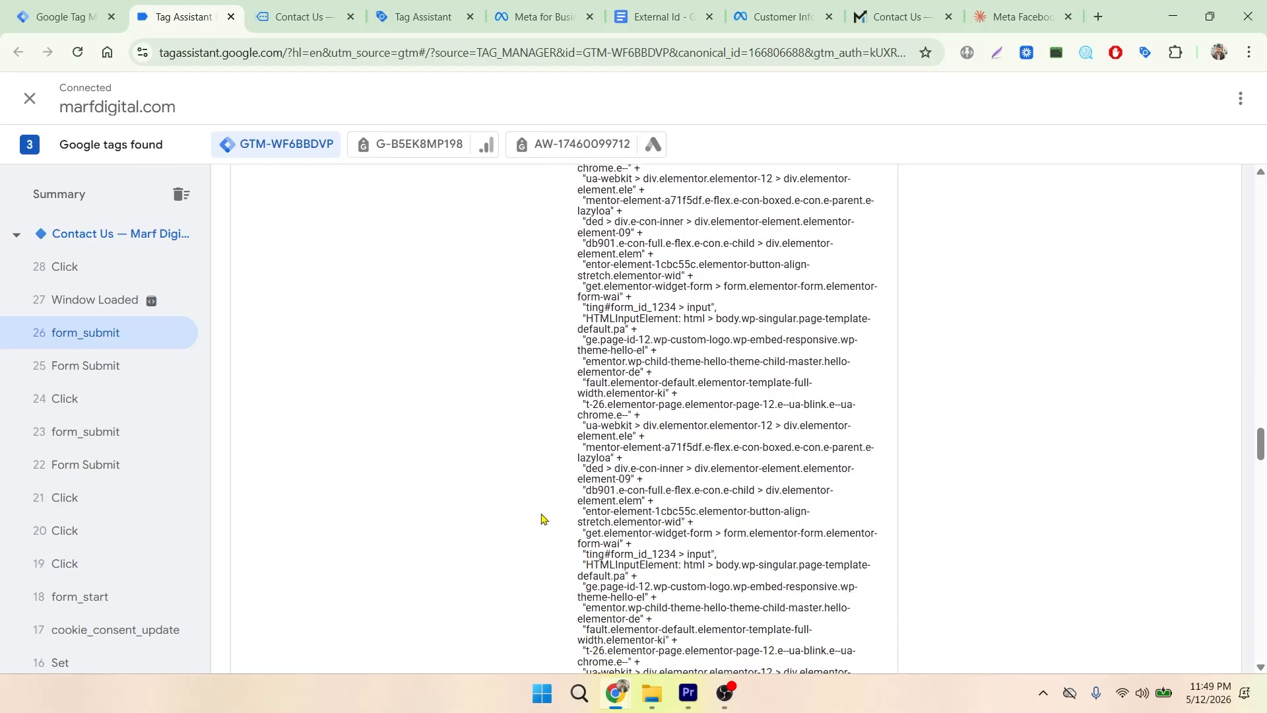
scroll(541, 518, "down", 20)
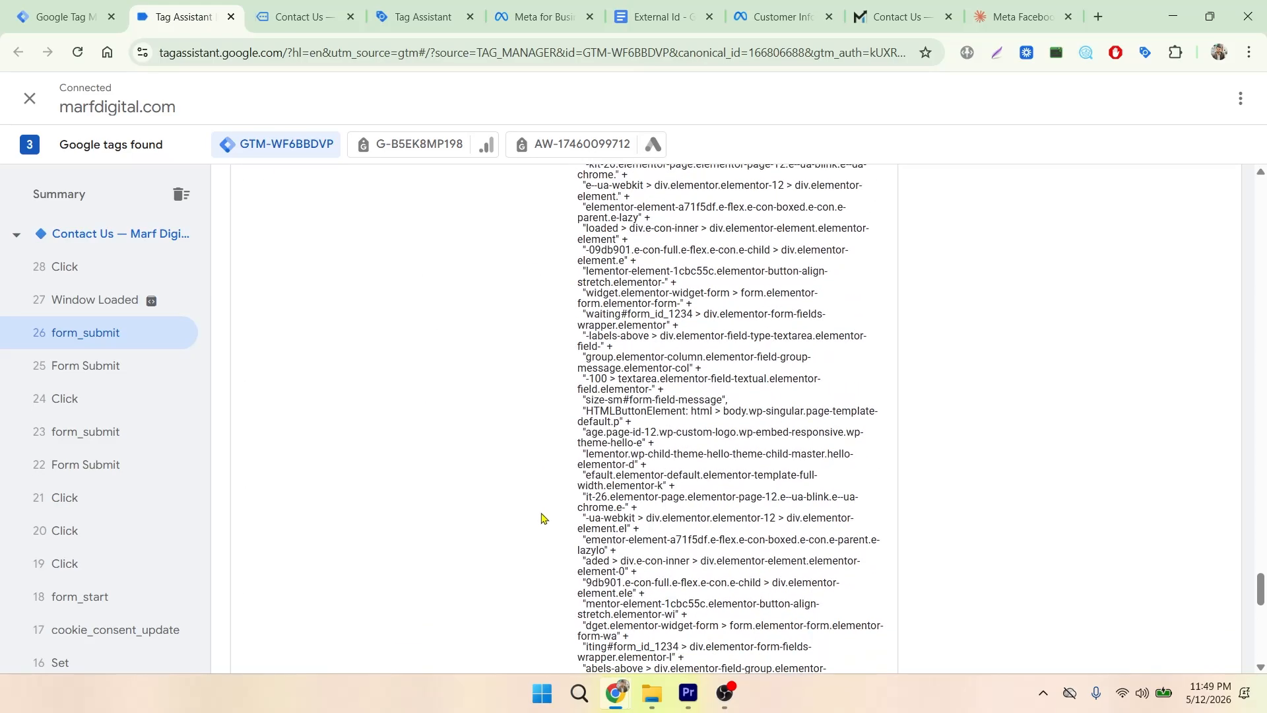
scroll(541, 519, "up", 1)
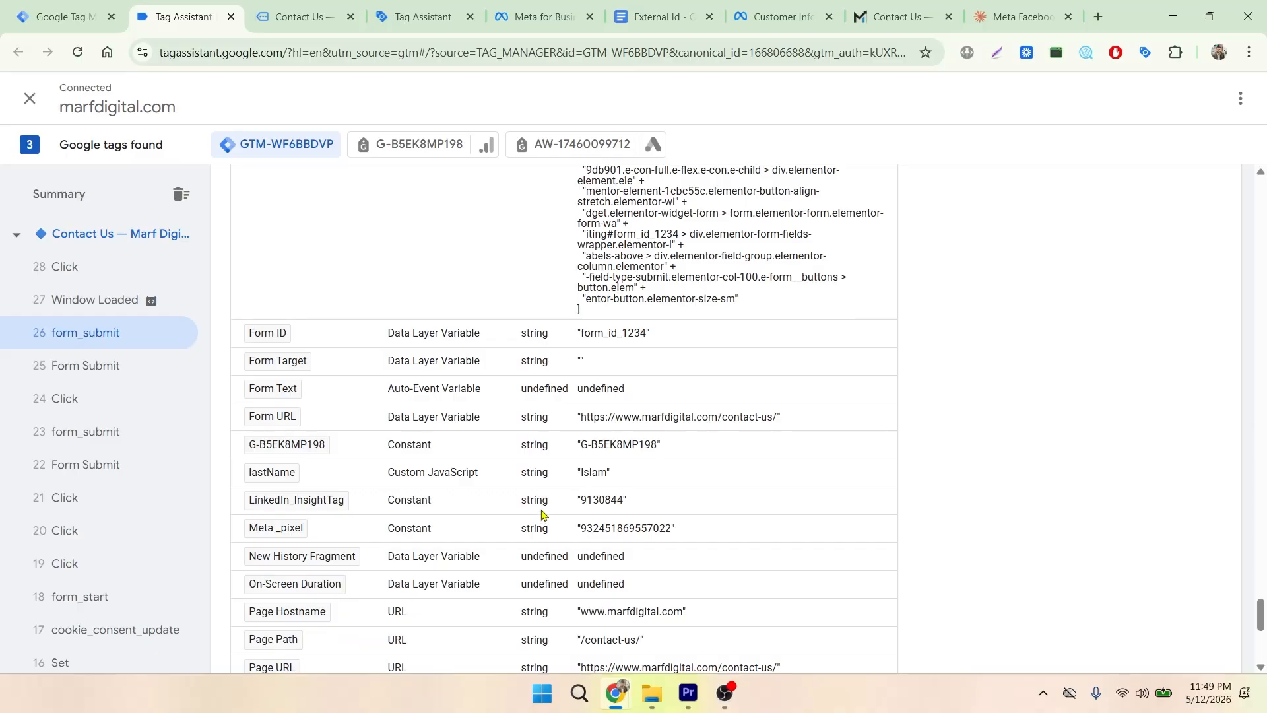
scroll(543, 509, "down", 5)
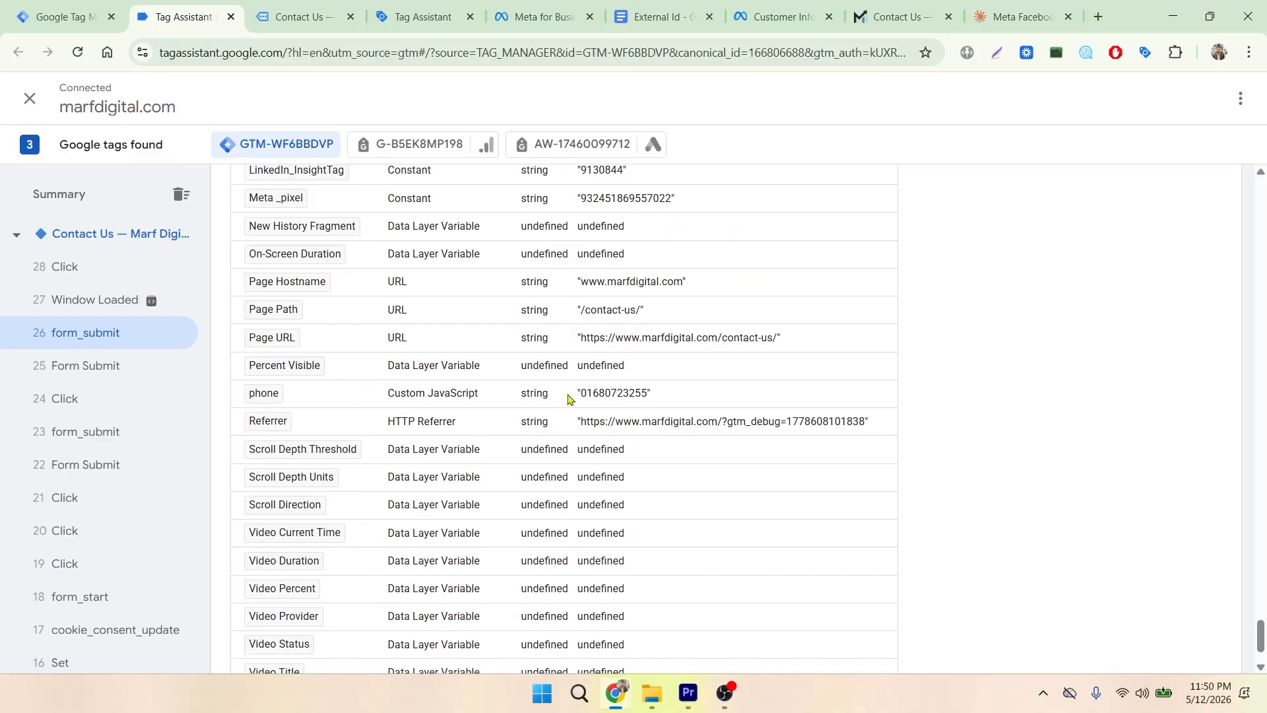
left_click_drag(581, 401, 683, 402)
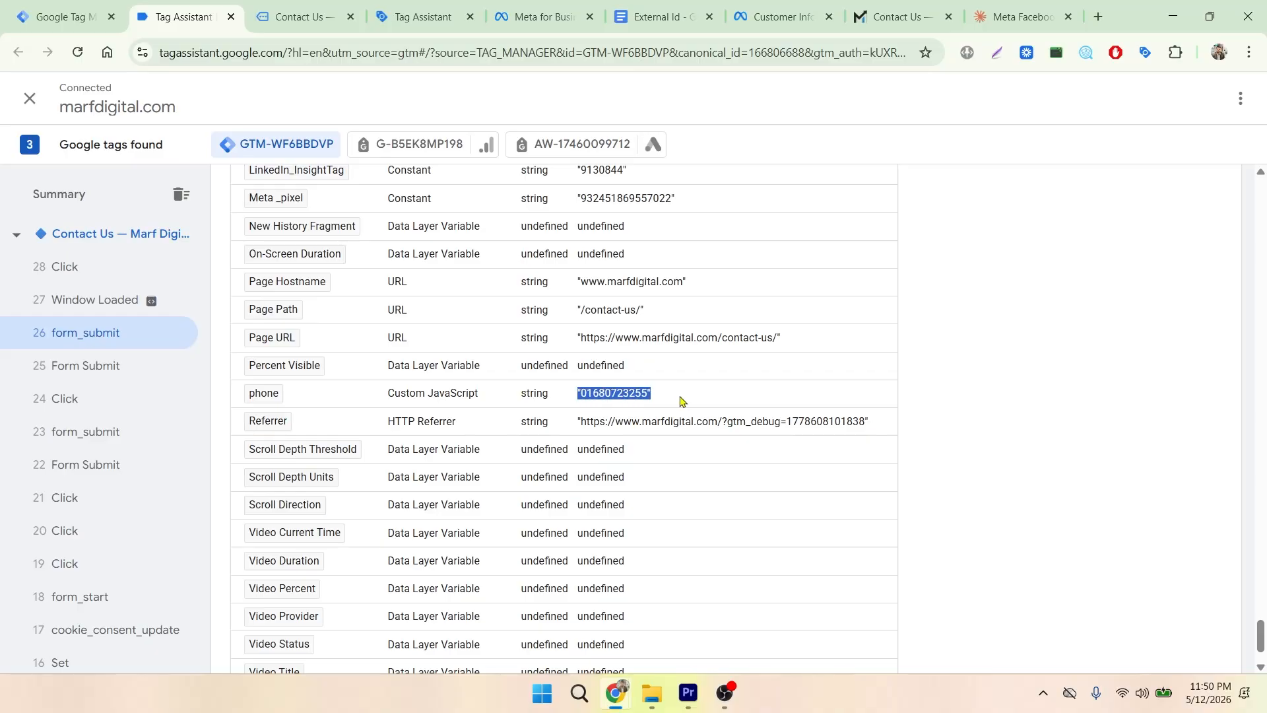
scroll(617, 465, "down", 2)
scroll(617, 465, "up", 15)
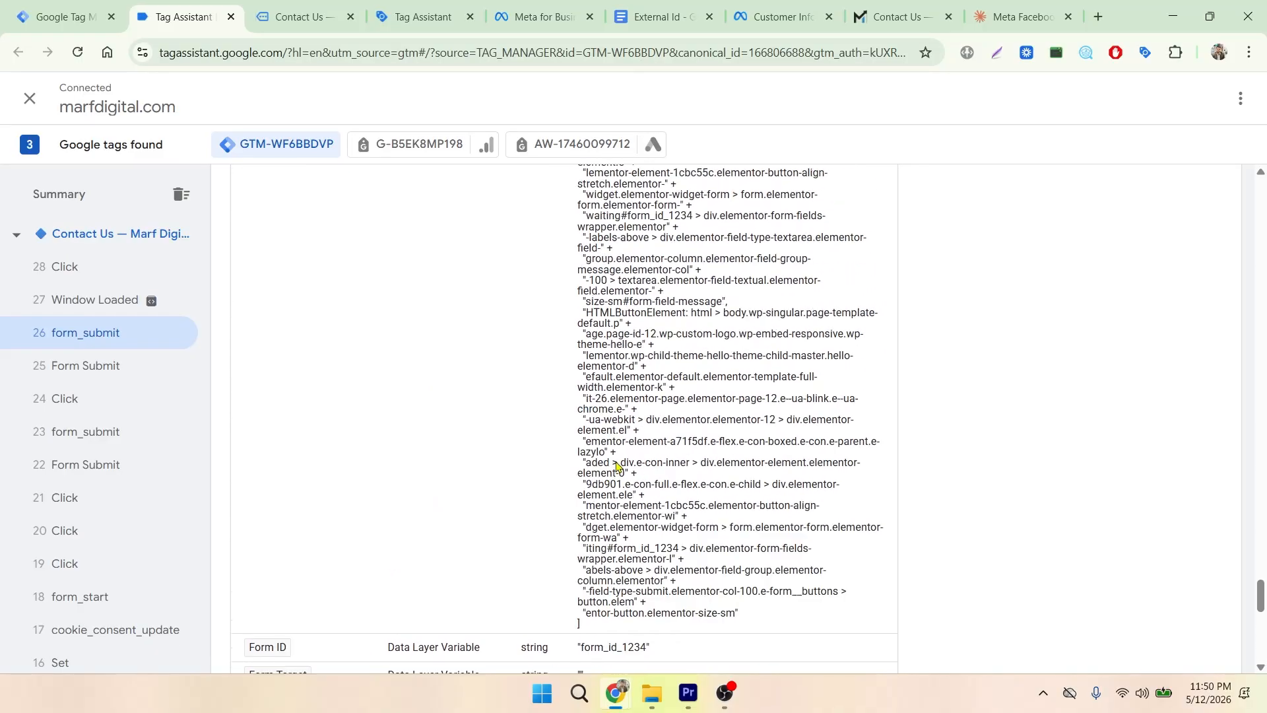